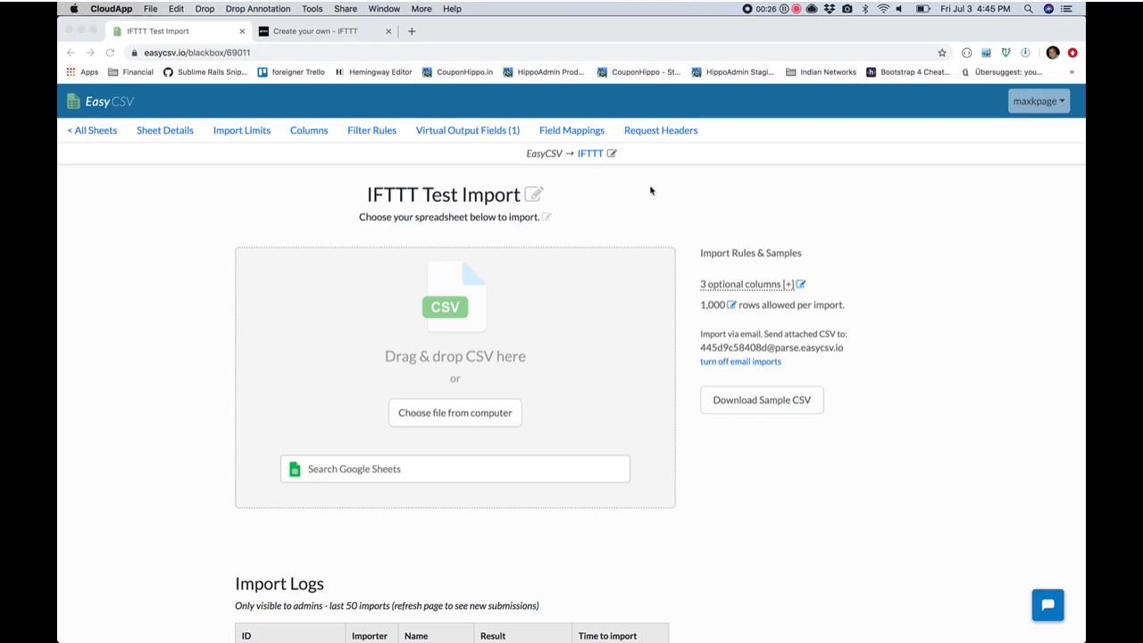
Preview the contents of ifttt_demo.csv in Finder, then return to the EasyCSV page.
{"action": "left_click", "coordinate": [731, 216]}
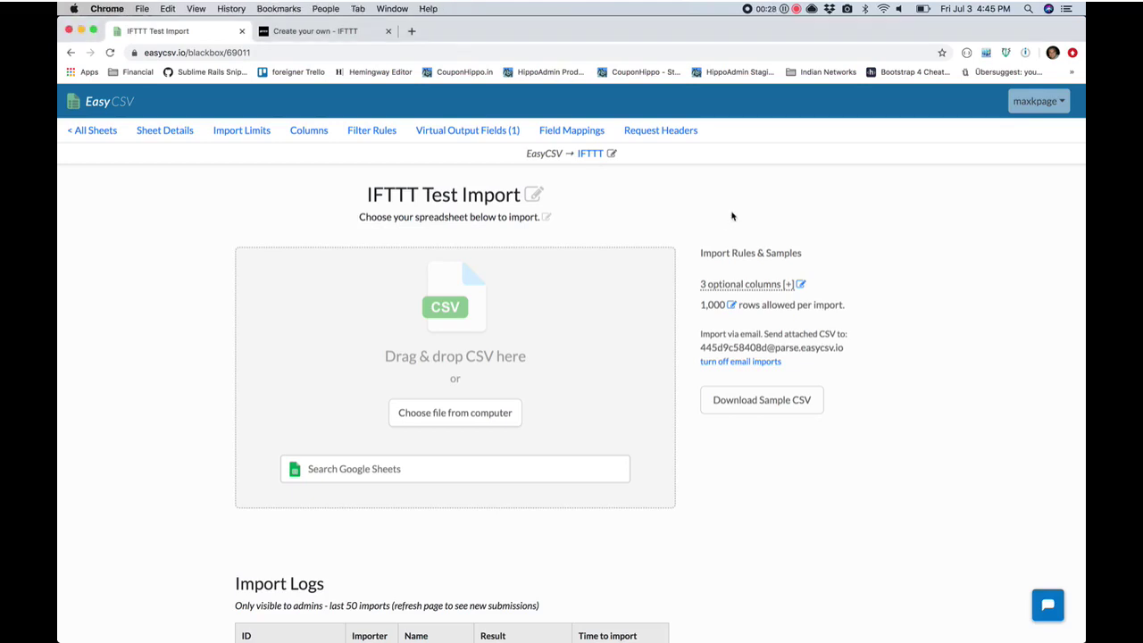
{"action": "key", "text": "super+Tab"}
{"action": "key", "text": "super+Tab"}
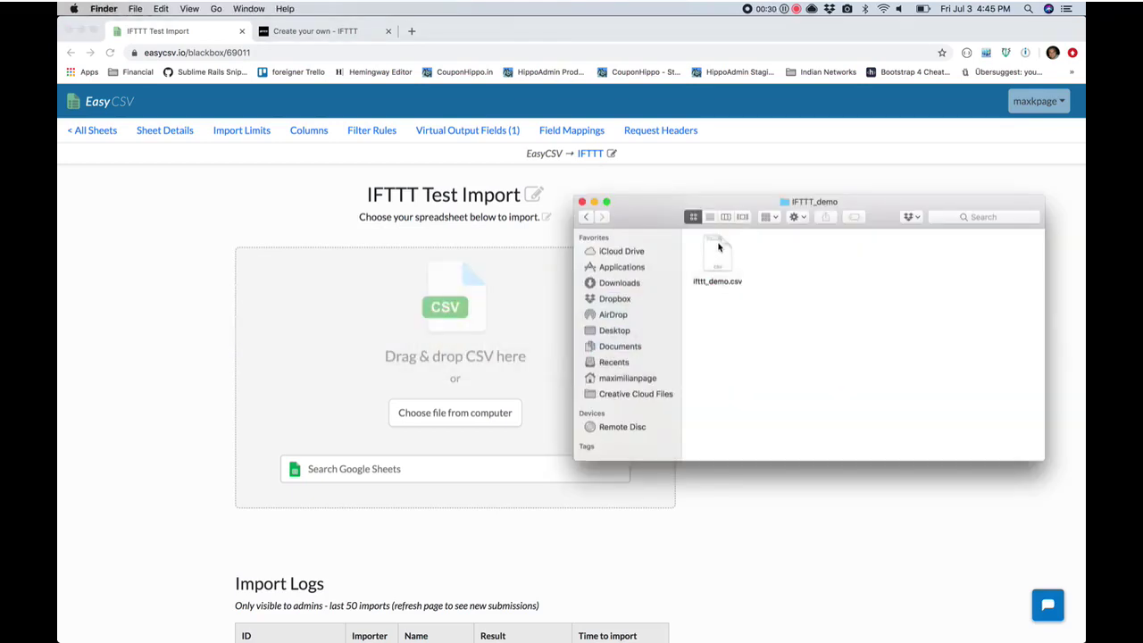
{"action": "left_click", "coordinate": [717, 254]}
{"action": "key", "text": "space"}
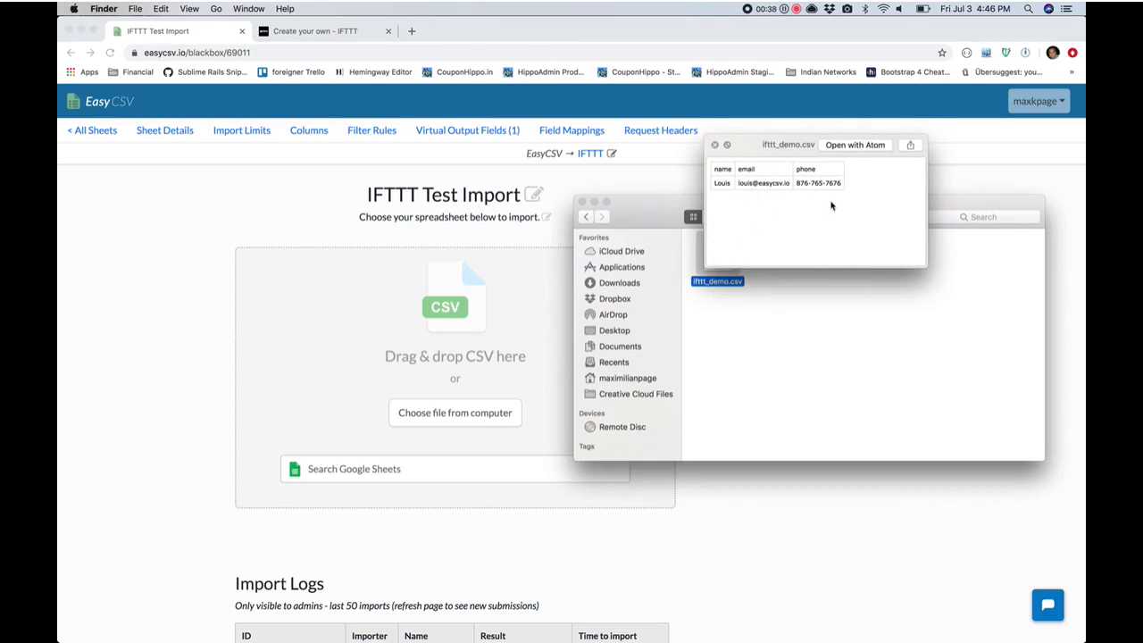
{"action": "left_click", "coordinate": [715, 146]}
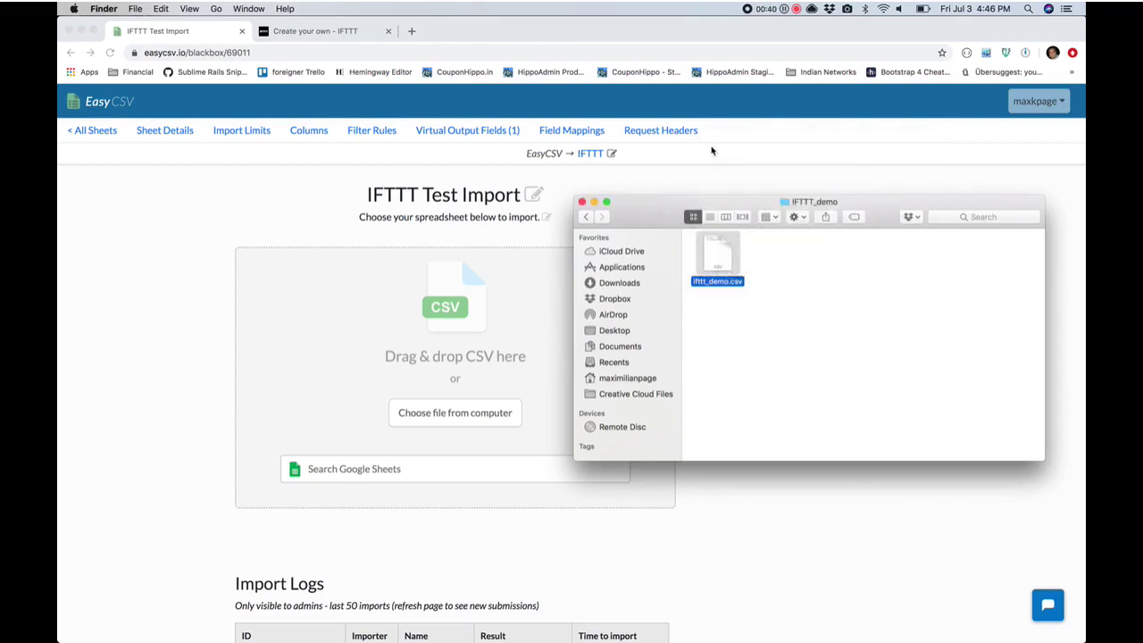
{"action": "left_click", "coordinate": [630, 192]}
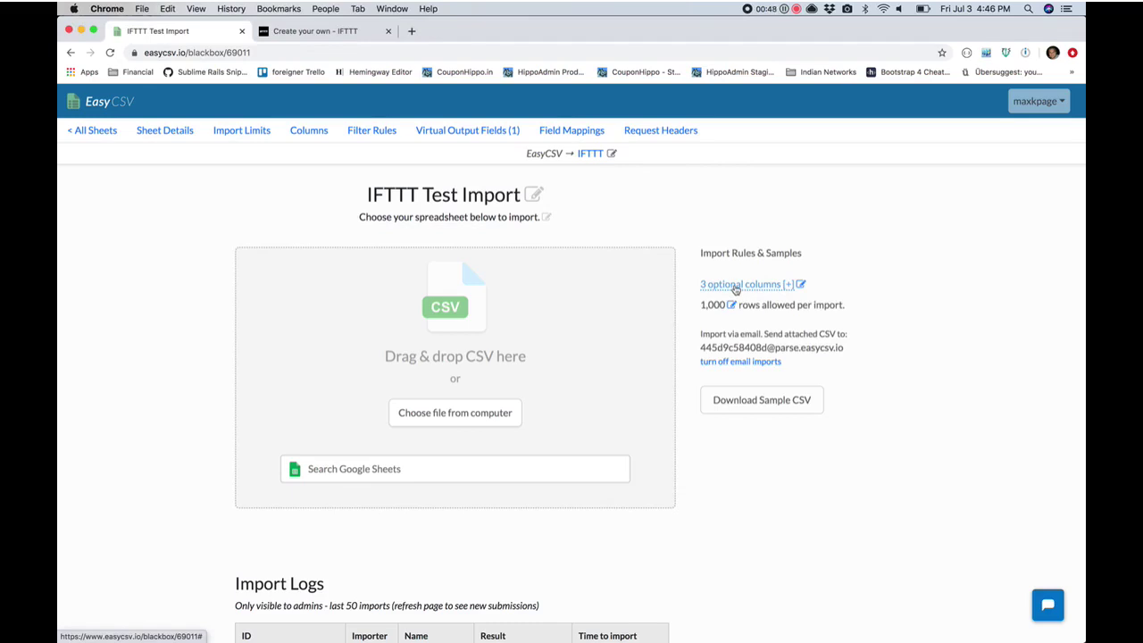
Expand the 3 optional columns to reveal each column's IFTTT ID, such as field1.
{"action": "left_click", "coordinate": [735, 288]}
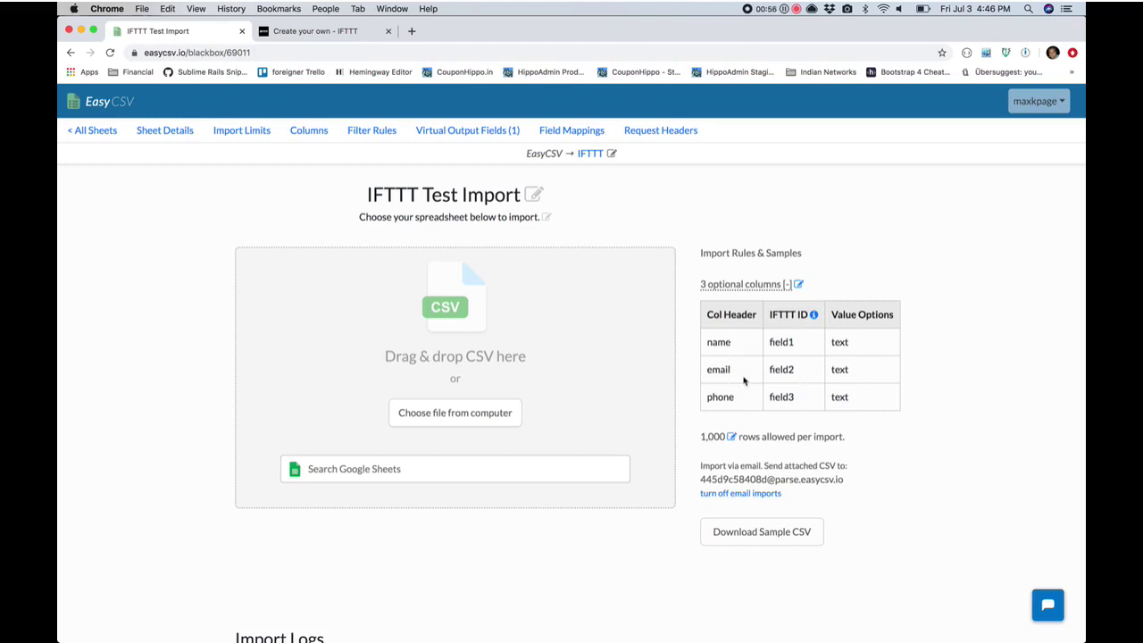
{"action": "double_click", "coordinate": [782, 342]}
{"action": "double_click", "coordinate": [719, 342]}
{"action": "left_click", "coordinate": [794, 350]}
{"action": "double_click", "coordinate": [793, 349]}
{"action": "left_click", "coordinate": [811, 346]}
Check virtual_field1 under Virtual Output Fields, then go back to the IFTTT Test Import page.
{"action": "left_click", "coordinate": [485, 133]}
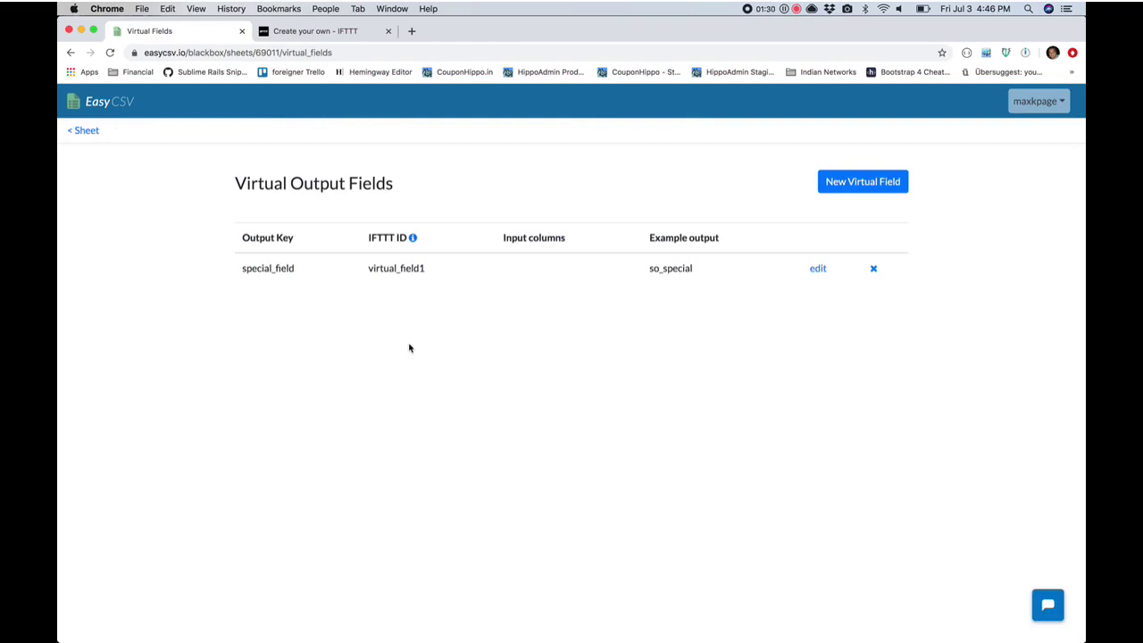
{"action": "double_click", "coordinate": [381, 269]}
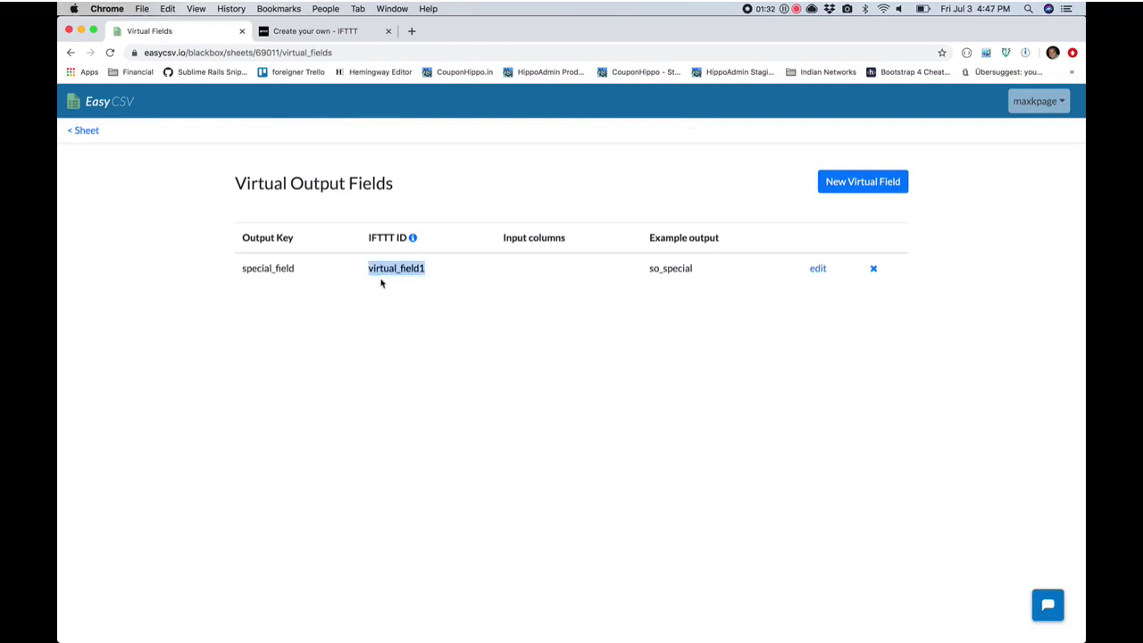
{"action": "left_click", "coordinate": [378, 304]}
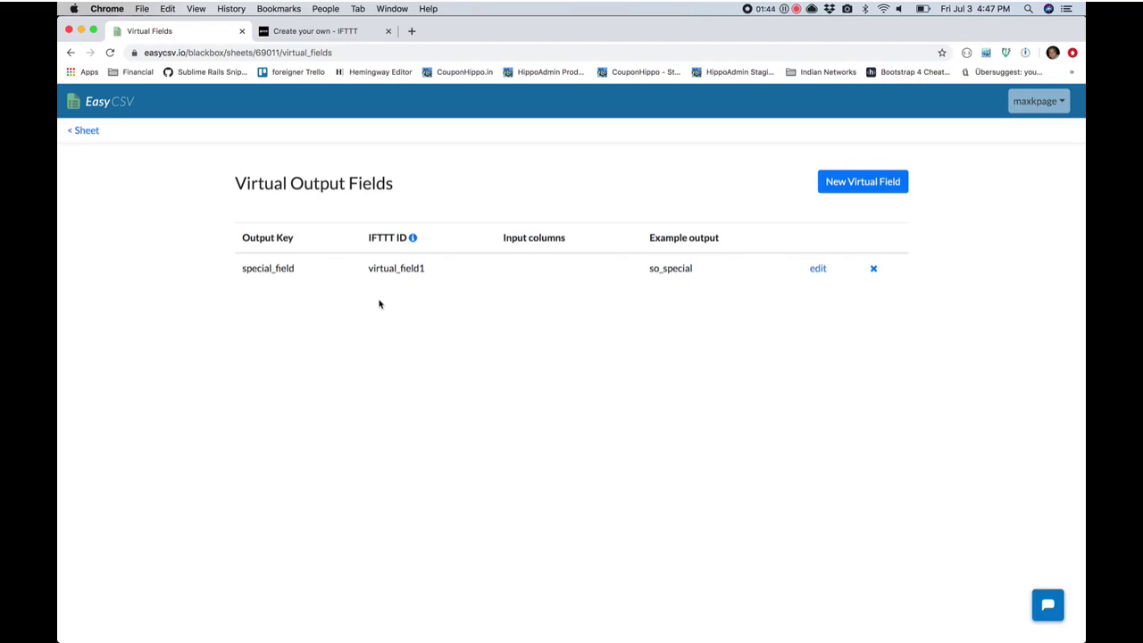
{"action": "left_click", "coordinate": [93, 131]}
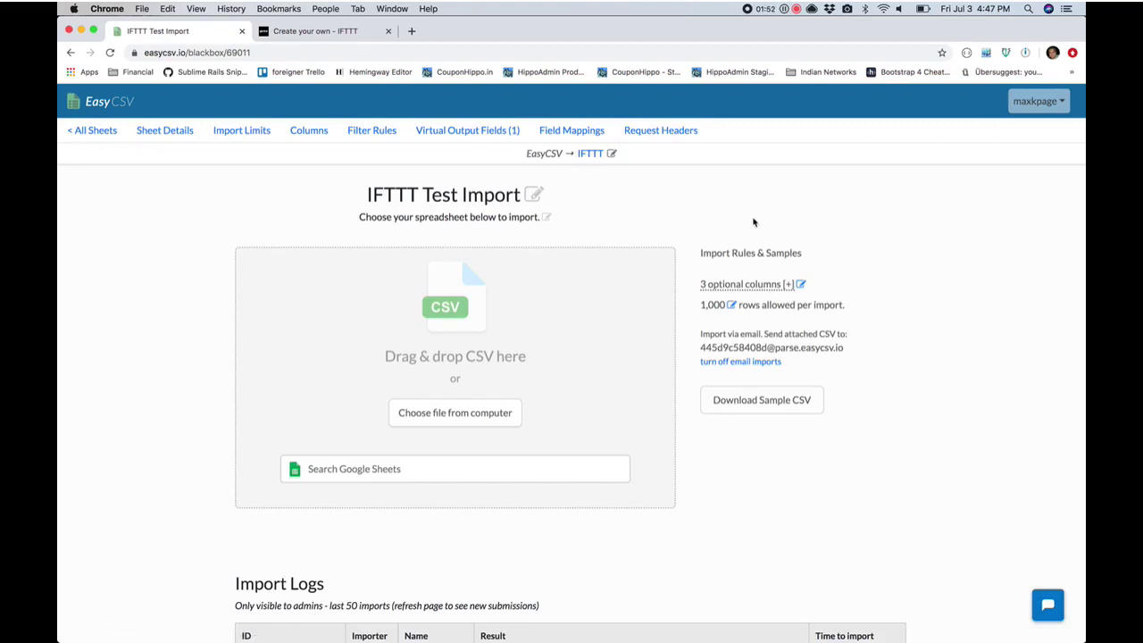
On IFTTT's Create page, start a new applet with EasyCSV as the trigger service.
{"action": "left_click", "coordinate": [367, 34]}
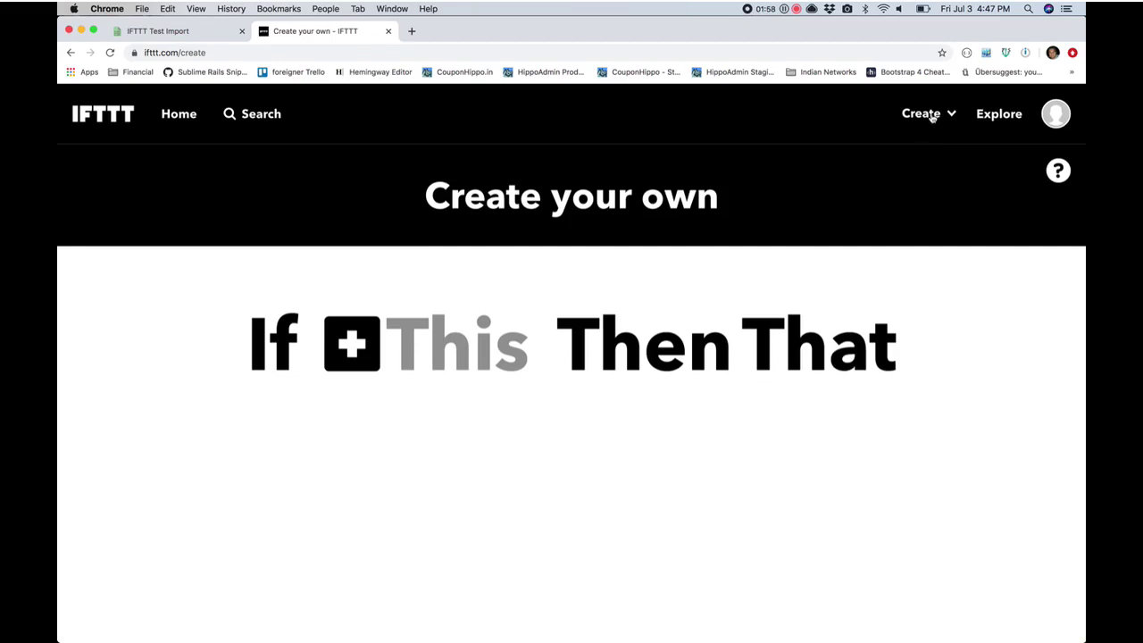
{"action": "double_click", "coordinate": [230, 53]}
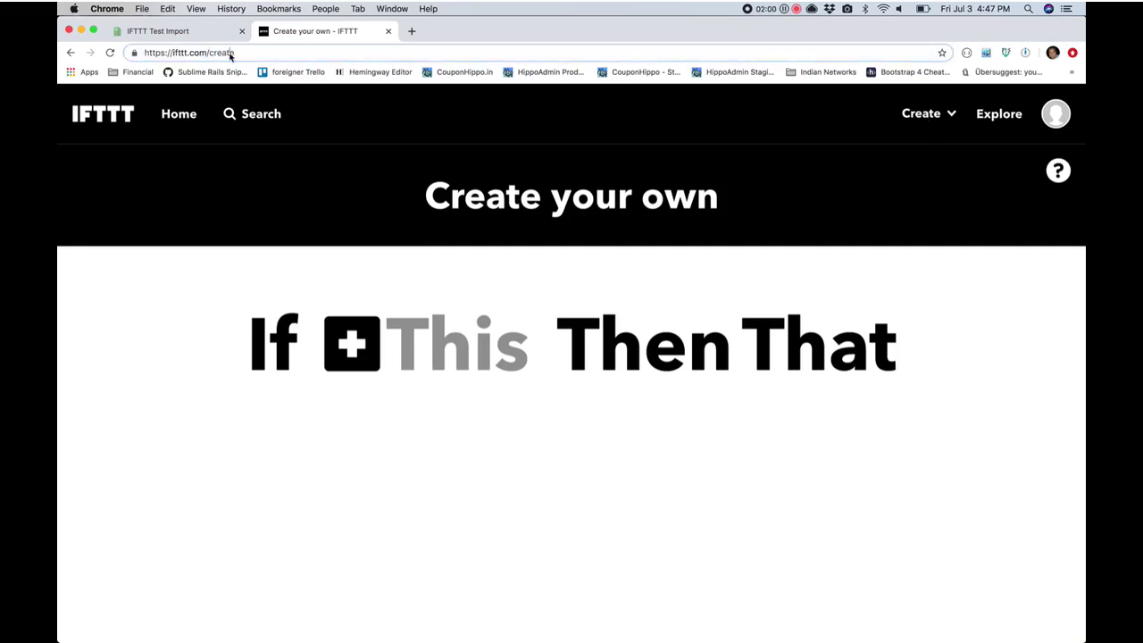
{"action": "left_click", "coordinate": [415, 375]}
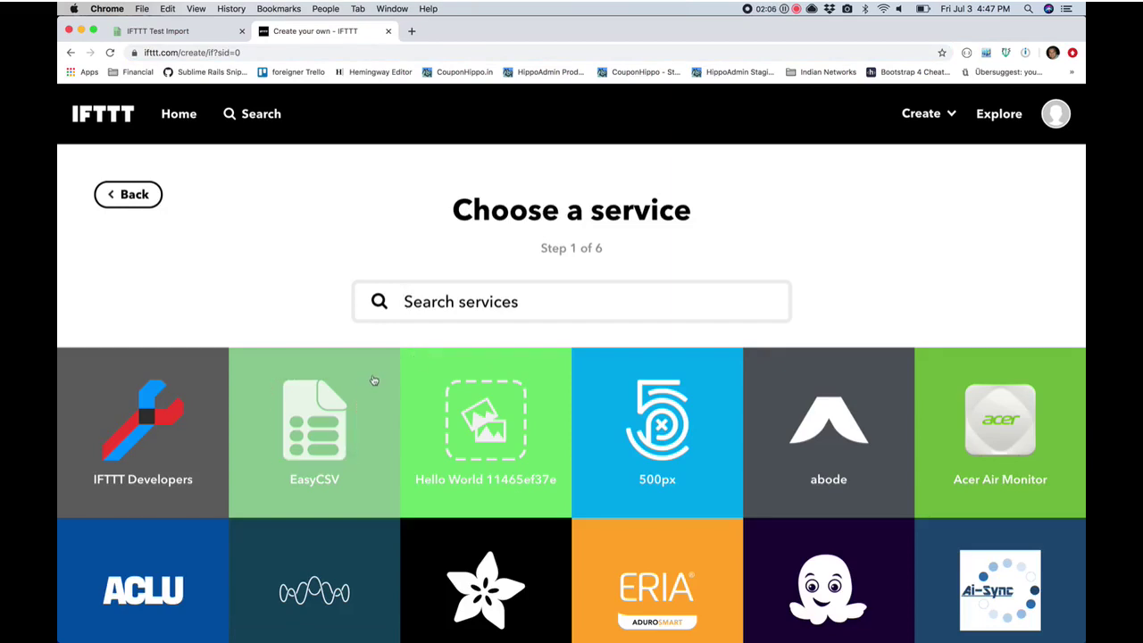
{"action": "left_click", "coordinate": [372, 376]}
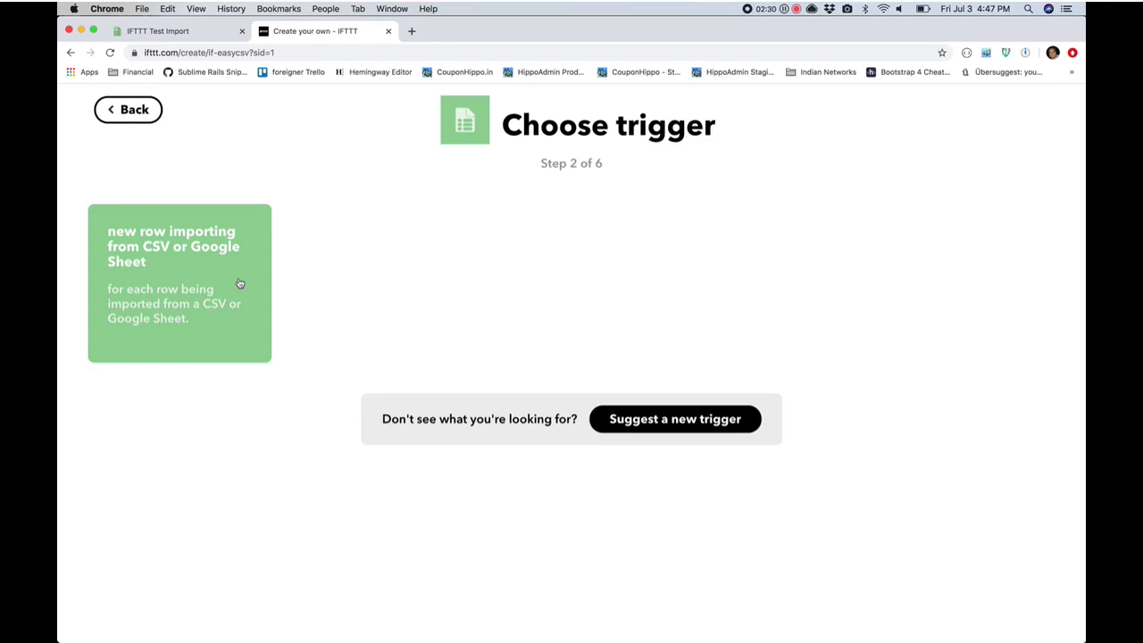
{"action": "left_click", "coordinate": [240, 283]}
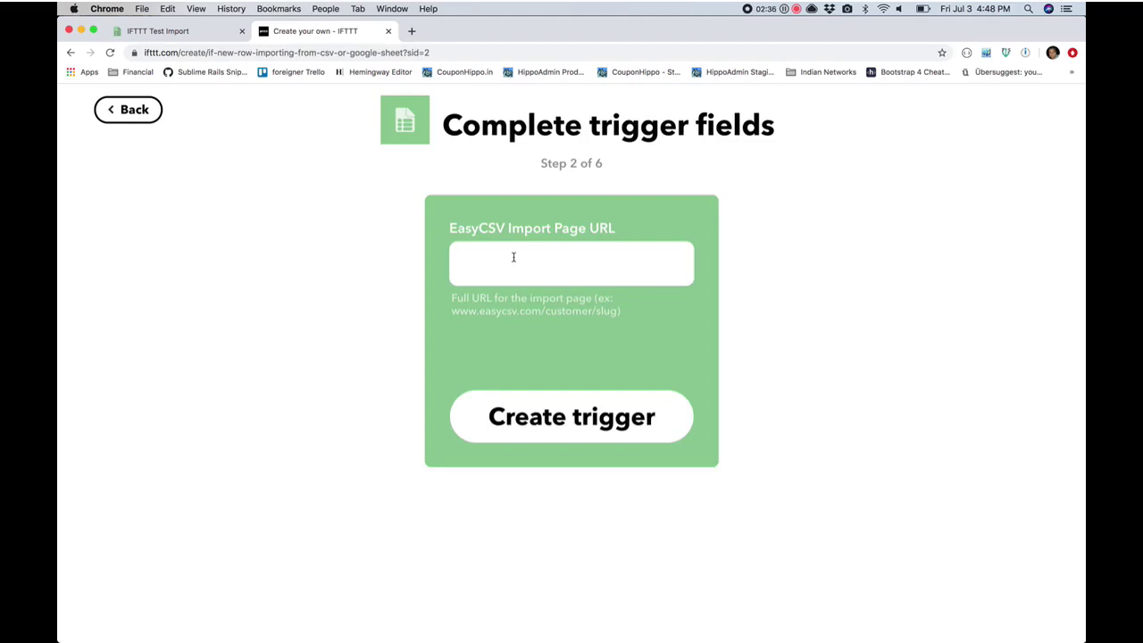
{"action": "left_click", "coordinate": [201, 32]}
{"action": "left_click", "coordinate": [204, 54]}
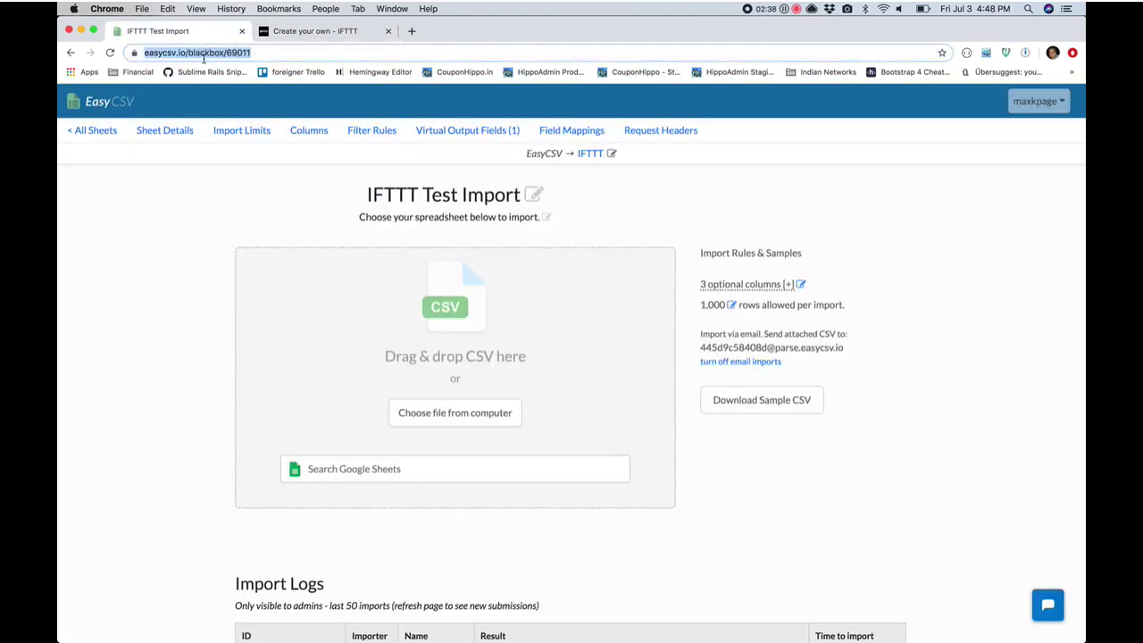
{"action": "left_click", "coordinate": [289, 33]}
{"action": "left_click", "coordinate": [522, 273]}
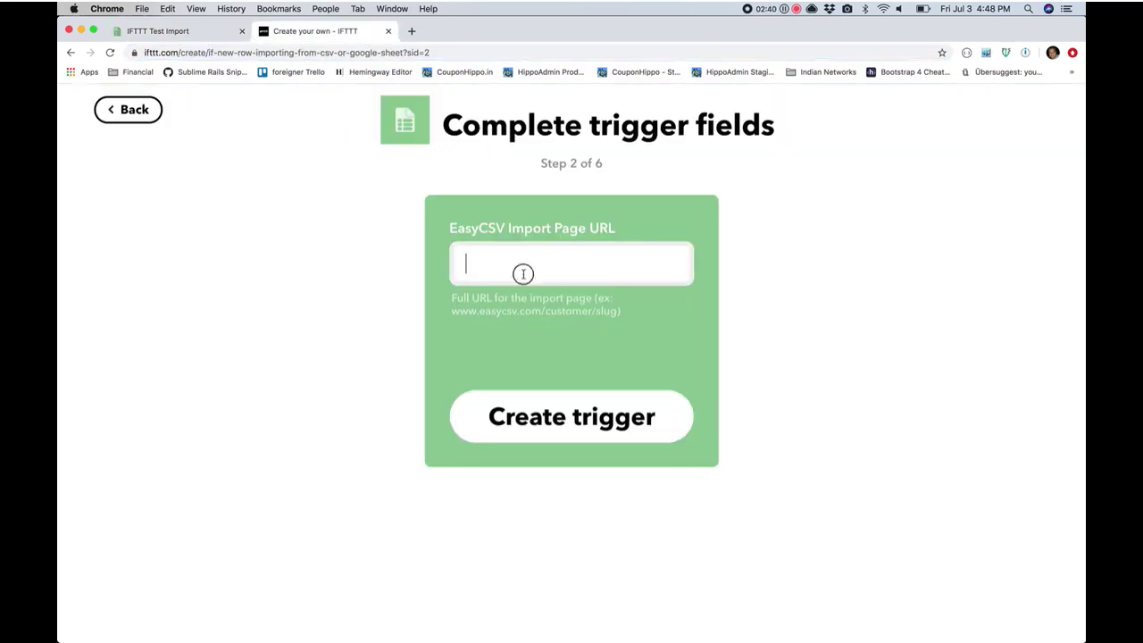
{"action": "type", "text": "https://www.easycsv.io/blackbox/69011"}
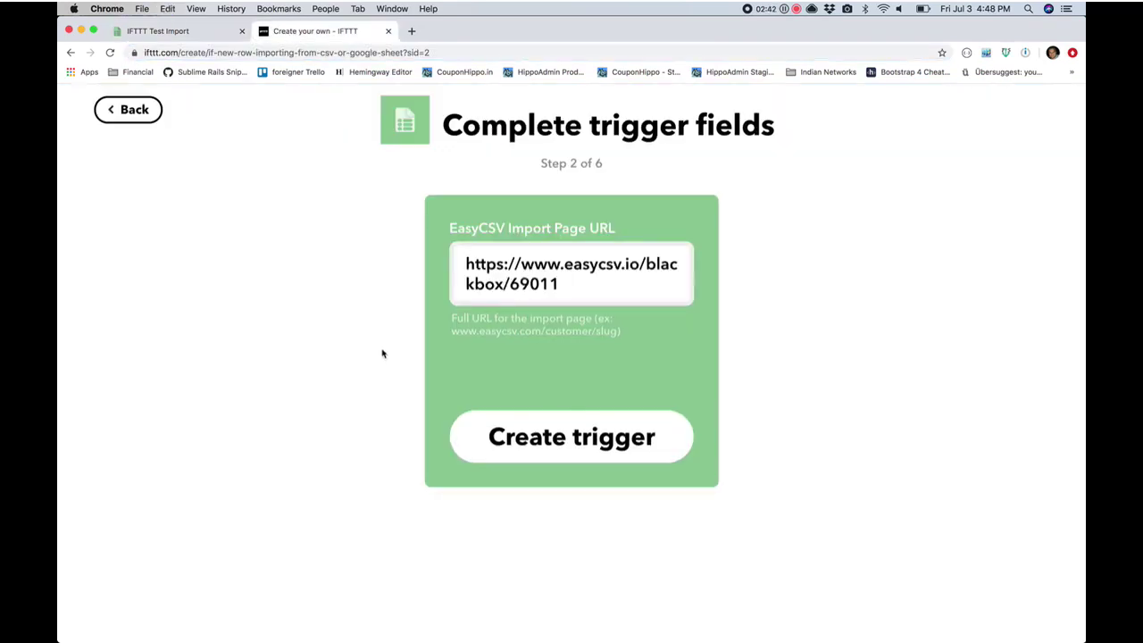
{"action": "left_click", "coordinate": [501, 436]}
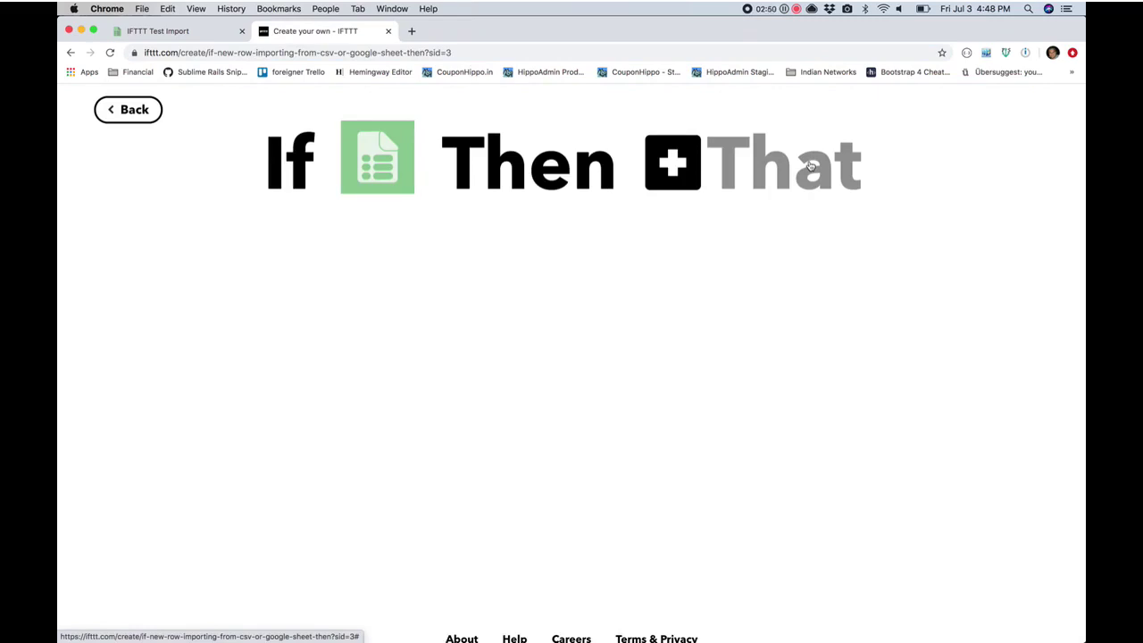
Choose Google Sheets 'Add row to spreadsheet' as the applet's action.
{"action": "left_click", "coordinate": [811, 166]}
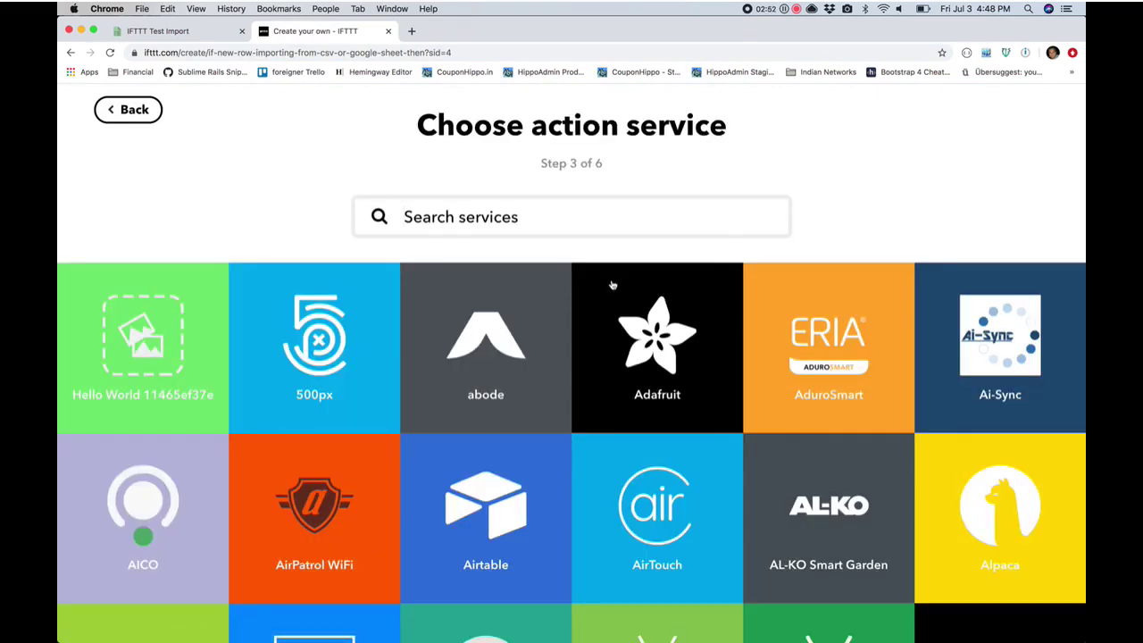
{"action": "type", "text": "google"}
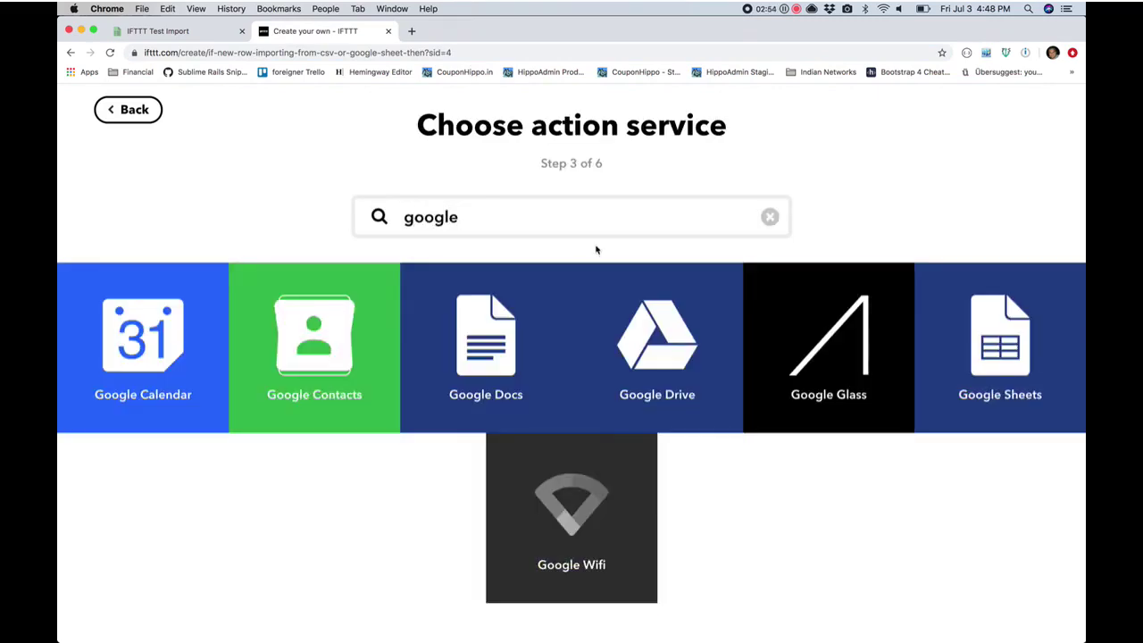
{"action": "left_click", "coordinate": [973, 356]}
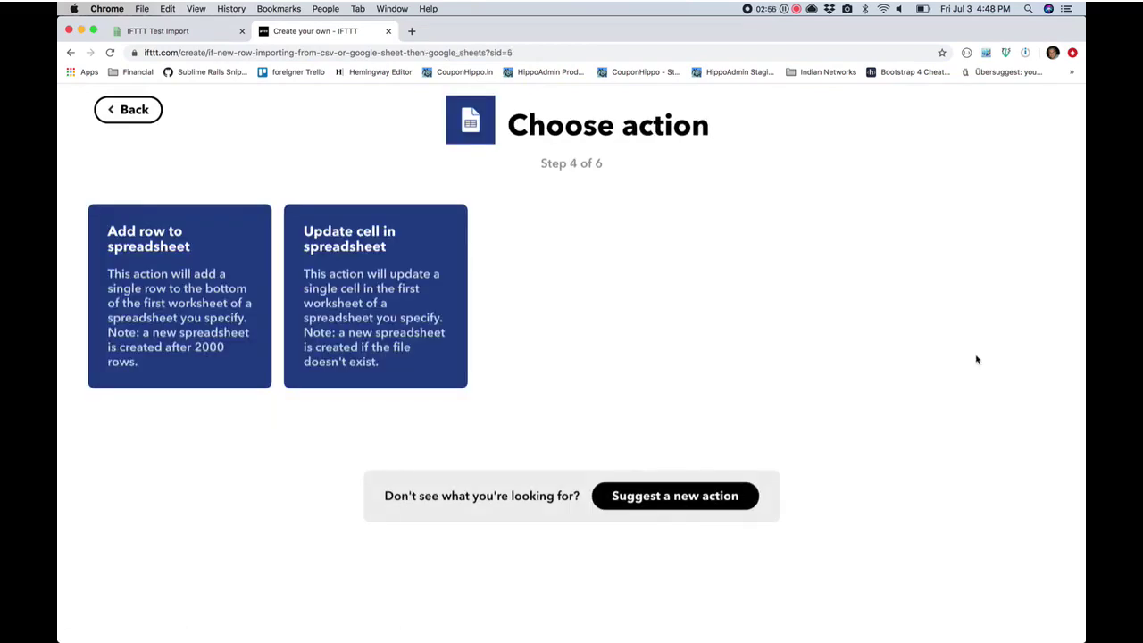
{"action": "left_click", "coordinate": [189, 365]}
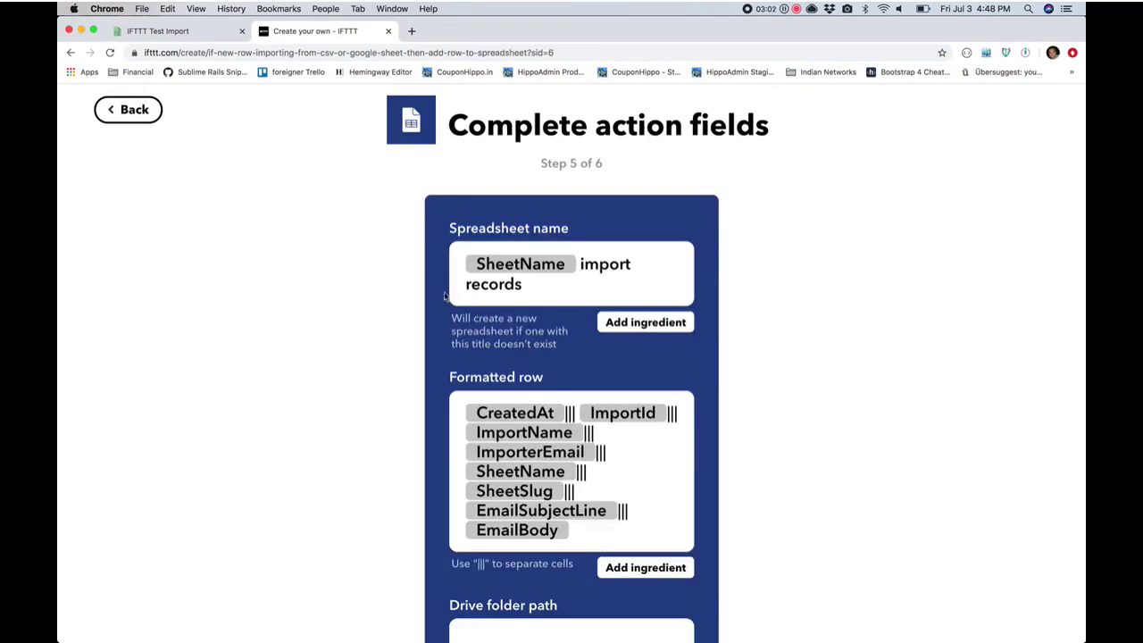
Turn {{SheetName}} in the spreadsheet name into a SheetName ingredient.
{"action": "mouse_move", "coordinate": [558, 287]}
{"action": "left_mouse_down"}
{"action": "mouse_move", "coordinate": [455, 284]}
{"action": "mouse_move", "coordinate": [451, 264]}
{"action": "left_mouse_up"}
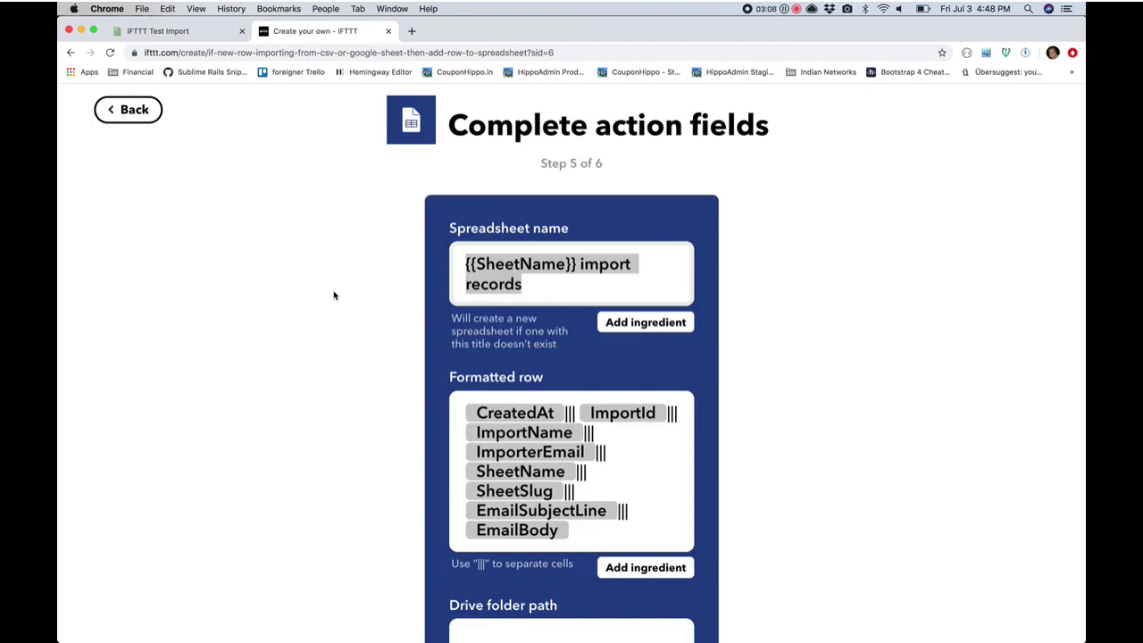
{"action": "left_click", "coordinate": [198, 39]}
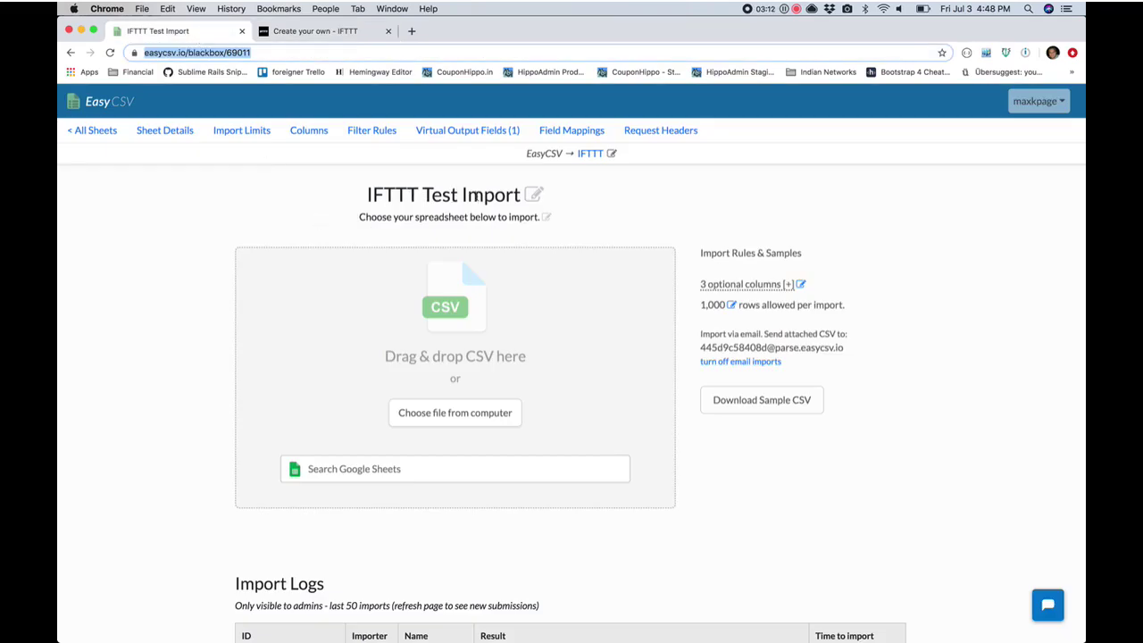
{"action": "left_click", "coordinate": [331, 36]}
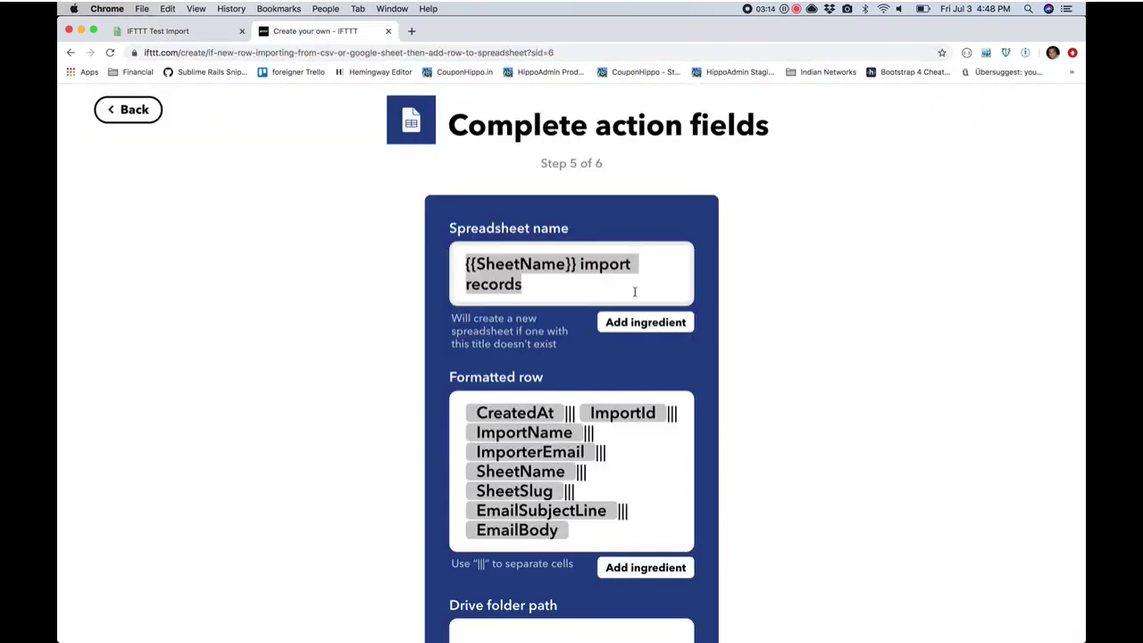
{"action": "left_click", "coordinate": [542, 281]}
{"action": "left_click_drag", "start_coordinate": [464, 264], "coordinate": [573, 265]}
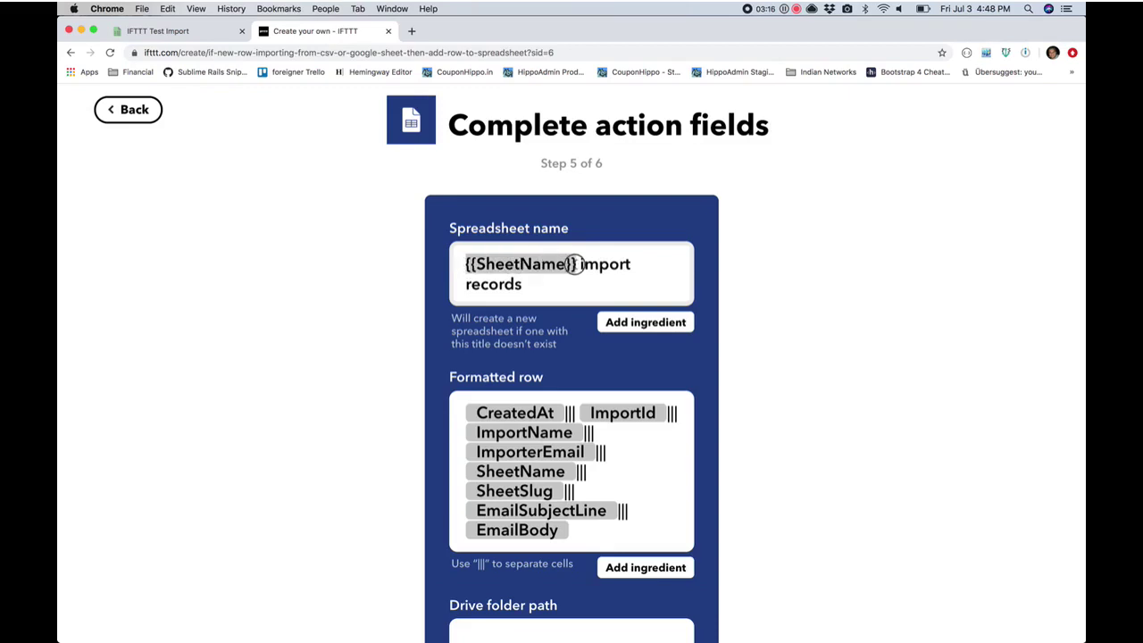
{"action": "left_click", "coordinate": [312, 295]}
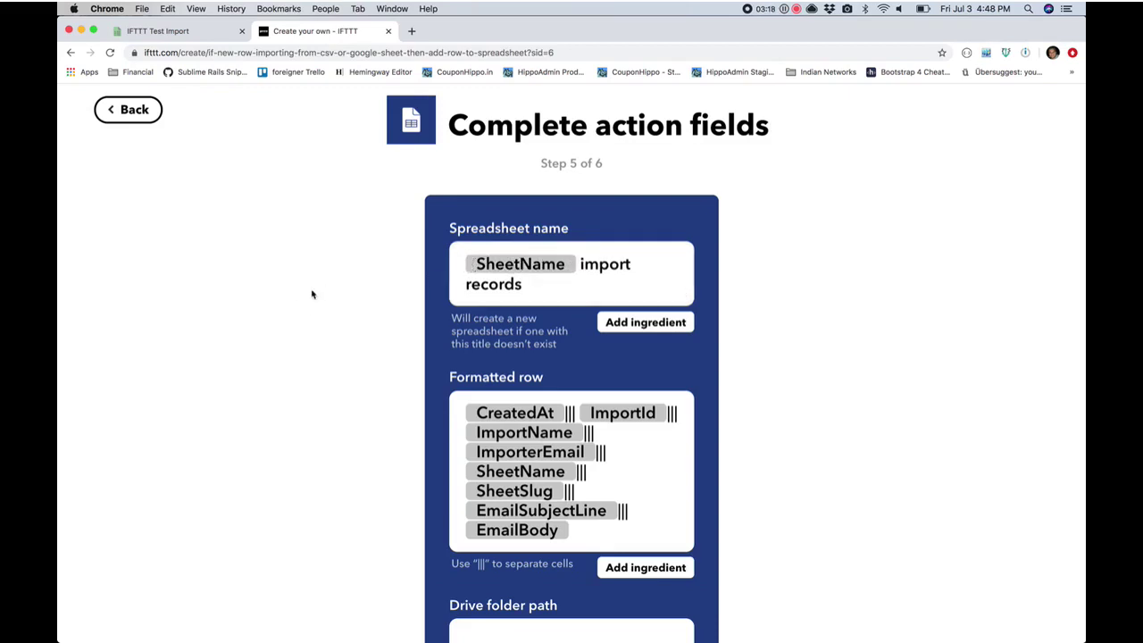
{"action": "scroll", "coordinate": [313, 295], "scroll_direction": "down", "scroll_amount": 2}
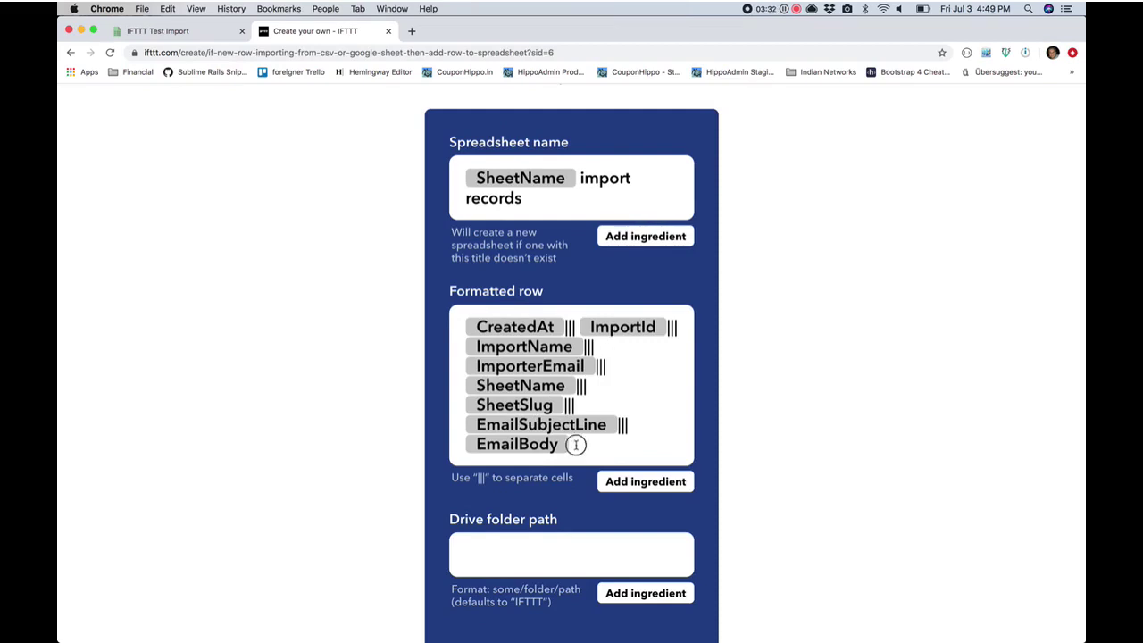
Clear the formatted row and browse the available EasyCSV ingredients.
{"action": "key", "text": "super+a"}
{"action": "key", "text": "BackSpace"}
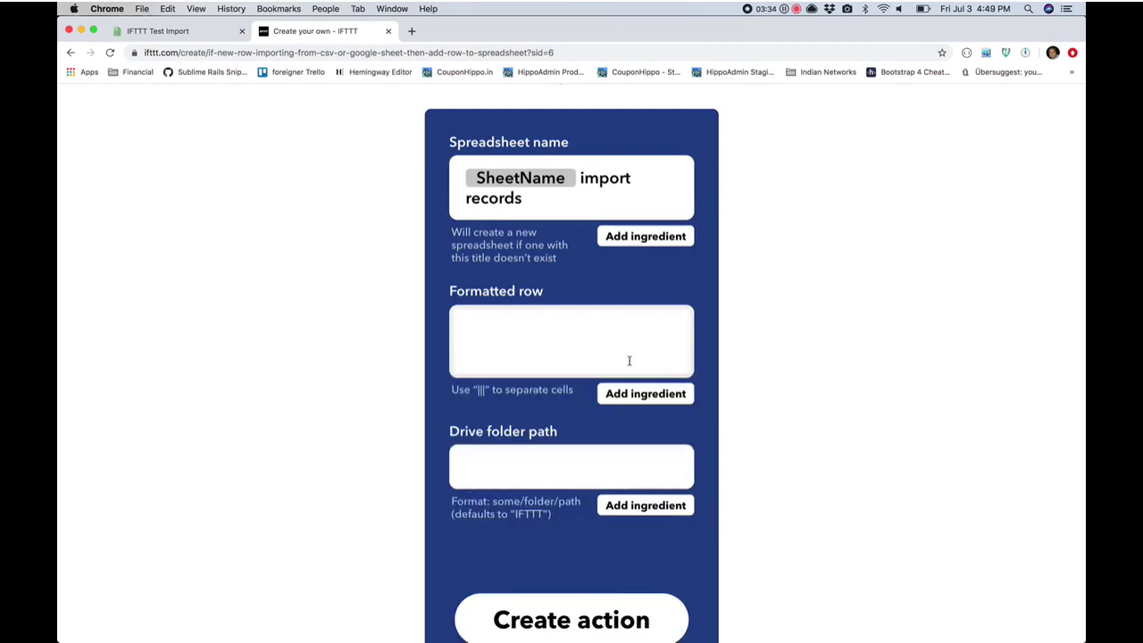
{"action": "left_click", "coordinate": [637, 392]}
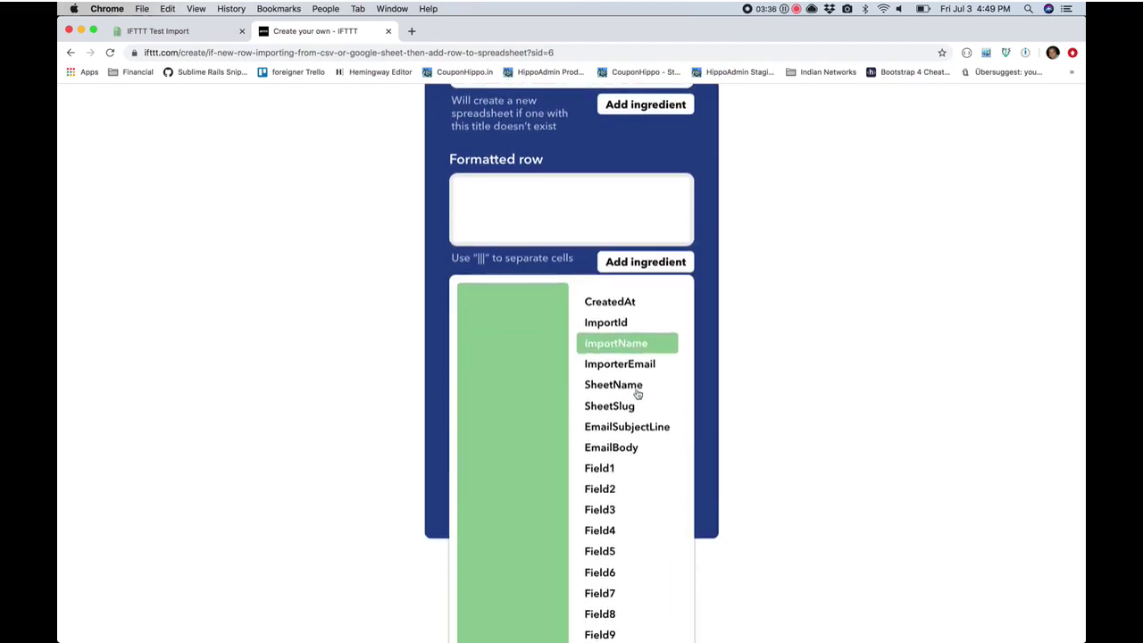
{"action": "scroll", "coordinate": [625, 473], "scroll_direction": "down", "scroll_amount": 2}
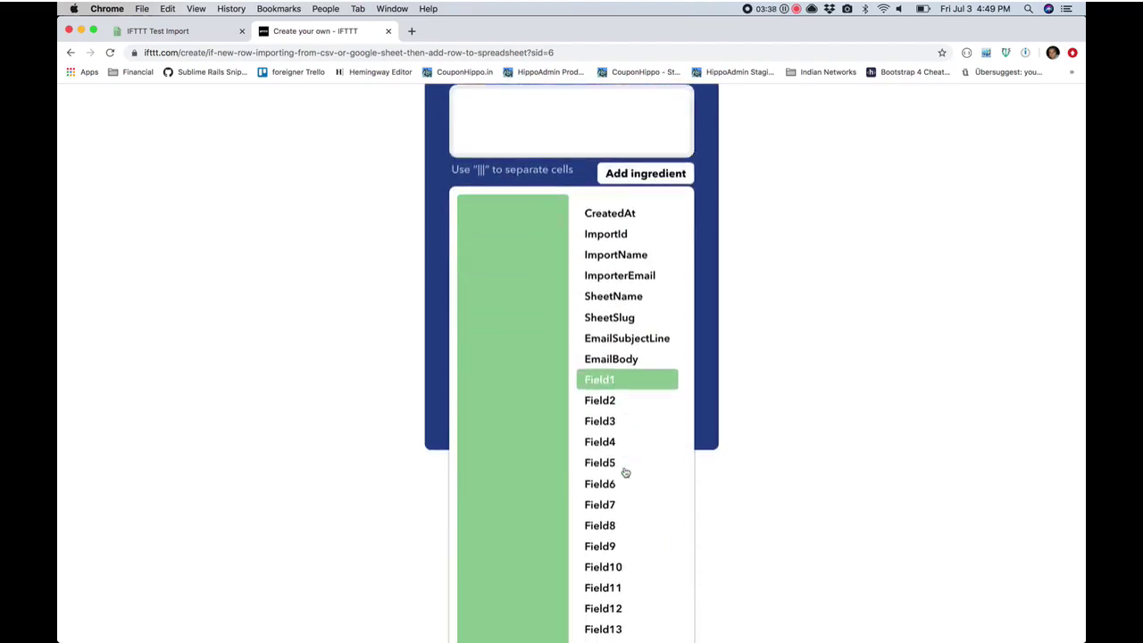
{"action": "scroll", "coordinate": [625, 473], "scroll_direction": "down", "scroll_amount": 2}
{"action": "scroll", "coordinate": [625, 473], "scroll_direction": "down", "scroll_amount": 3}
{"action": "scroll", "coordinate": [625, 473], "scroll_direction": "down", "scroll_amount": 2}
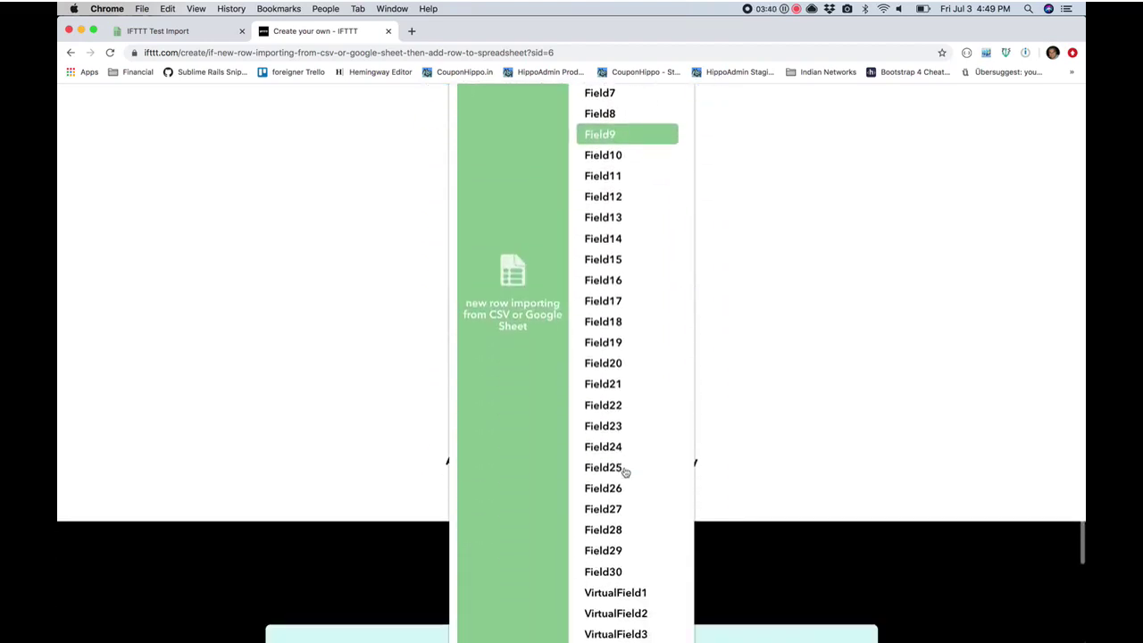
{"action": "scroll", "coordinate": [625, 473], "scroll_direction": "down", "scroll_amount": 2}
{"action": "scroll", "coordinate": [625, 473], "scroll_direction": "down", "scroll_amount": 2}
{"action": "scroll", "coordinate": [625, 473], "scroll_direction": "down", "scroll_amount": 1}
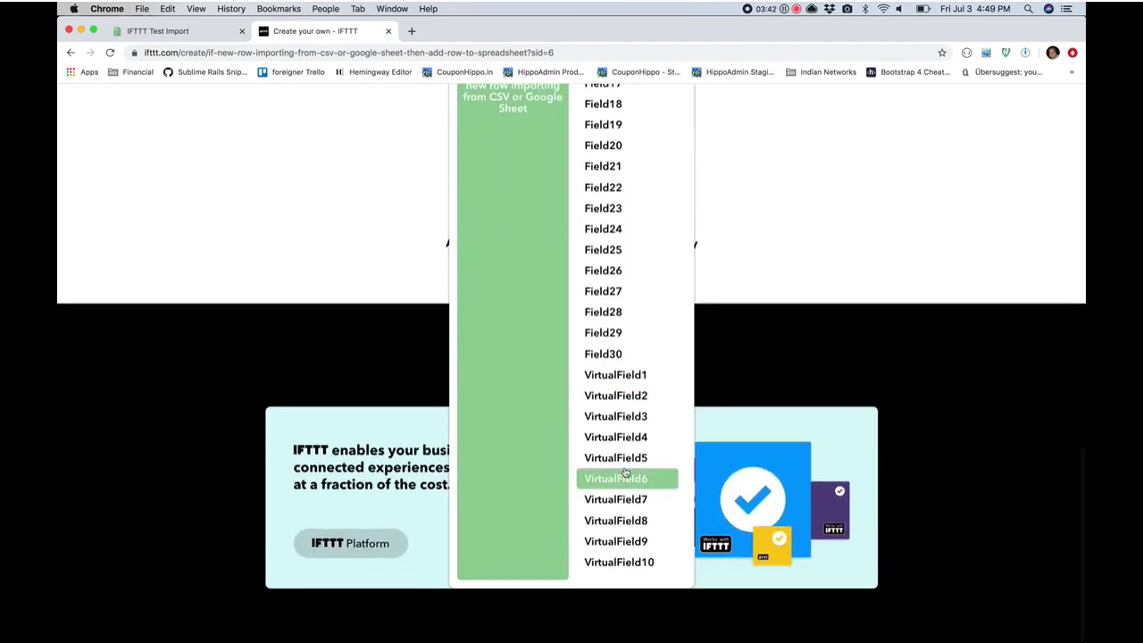
{"action": "scroll", "coordinate": [625, 473], "scroll_direction": "up", "scroll_amount": 2}
{"action": "scroll", "coordinate": [625, 473], "scroll_direction": "up", "scroll_amount": 10}
{"action": "scroll", "coordinate": [625, 473], "scroll_direction": "up", "scroll_amount": 3}
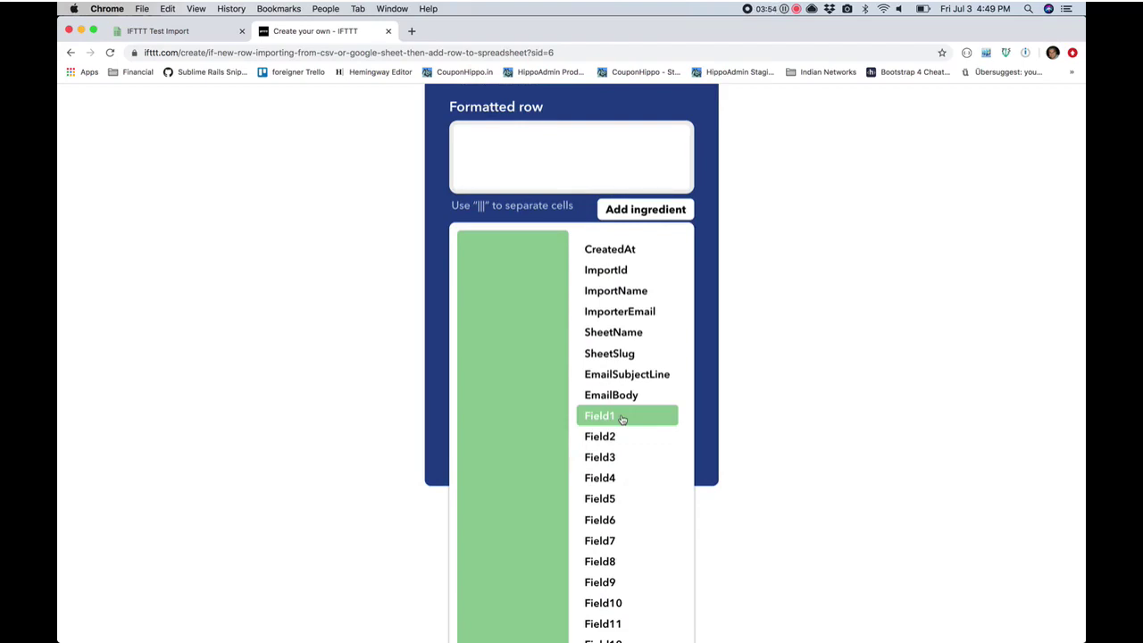
Fill the formatted row with Field1, the ||| divider, and Field2.
{"action": "left_click", "coordinate": [197, 36]}
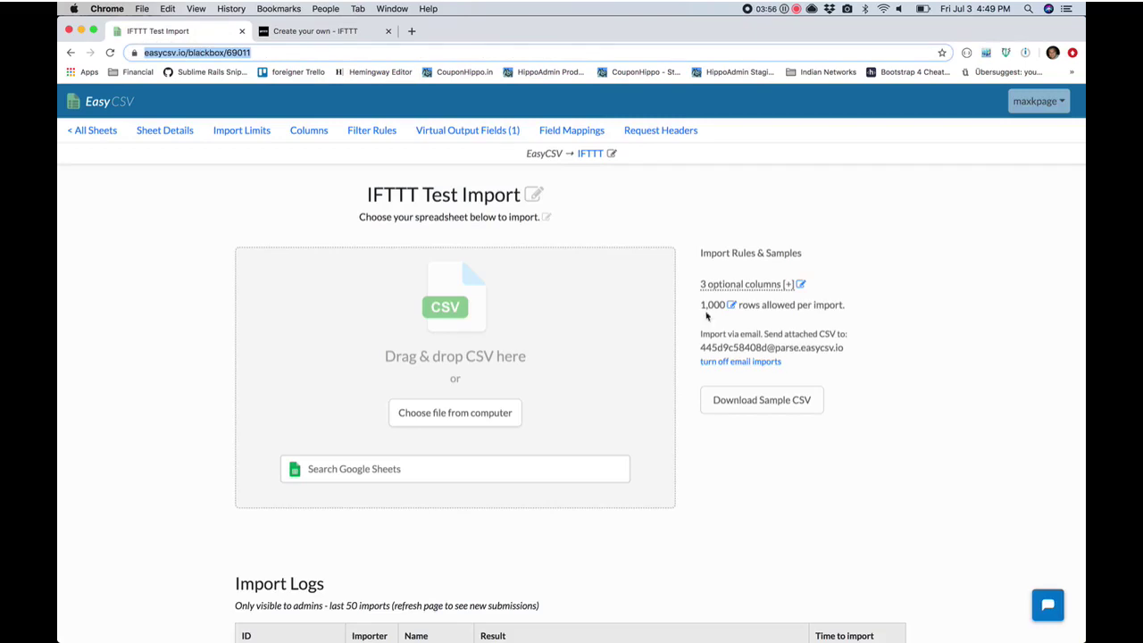
{"action": "left_click", "coordinate": [720, 285]}
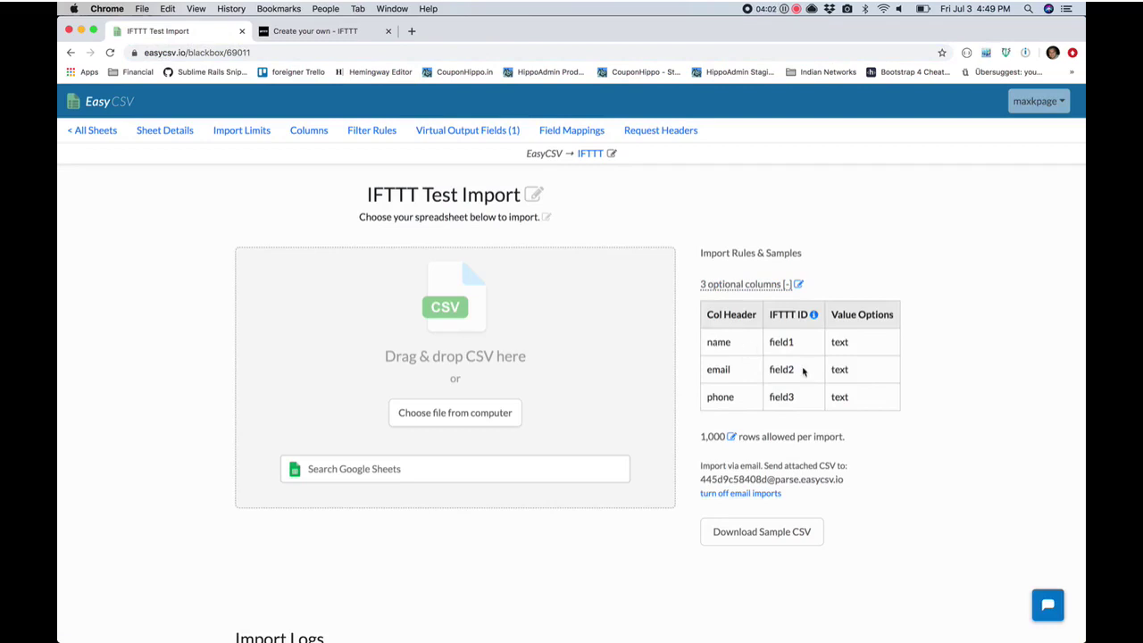
{"action": "left_click", "coordinate": [349, 31]}
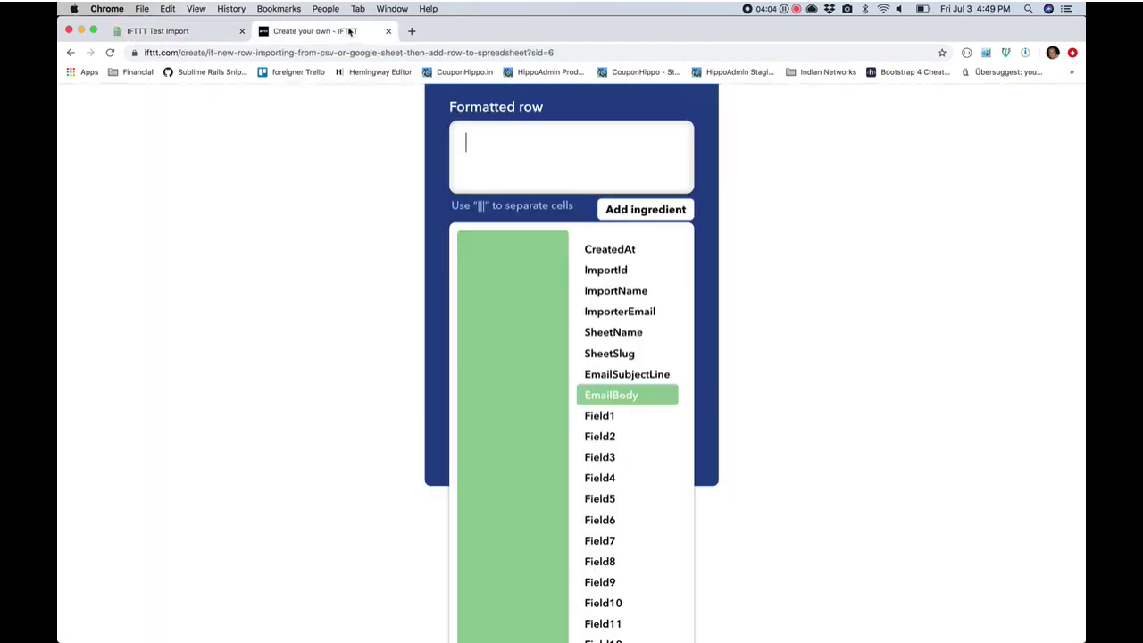
{"action": "left_click", "coordinate": [660, 413]}
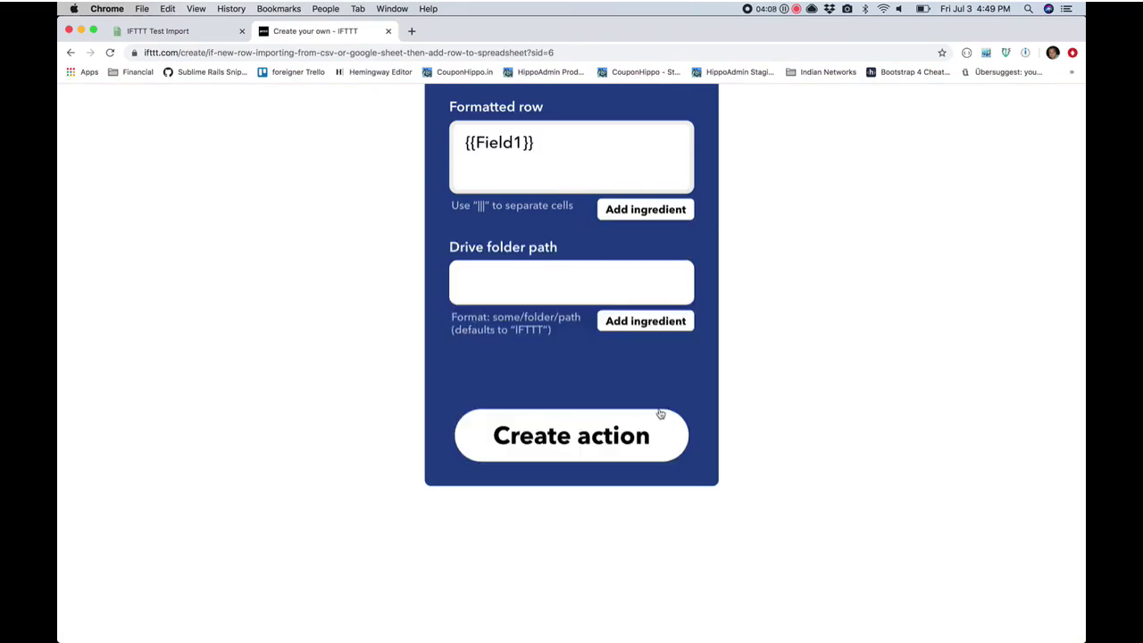
{"action": "type", "text": "|||"}
{"action": "left_click", "coordinate": [668, 214]}
{"action": "left_click", "coordinate": [650, 437]}
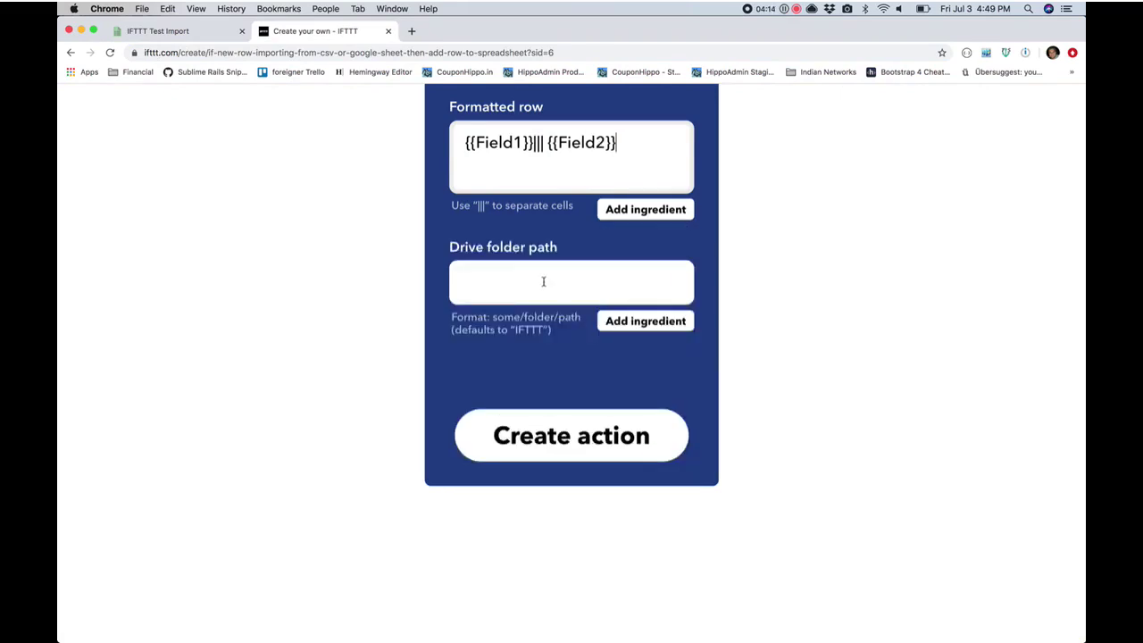
{"action": "scroll", "coordinate": [767, 295], "scroll_direction": "up", "scroll_amount": 2}
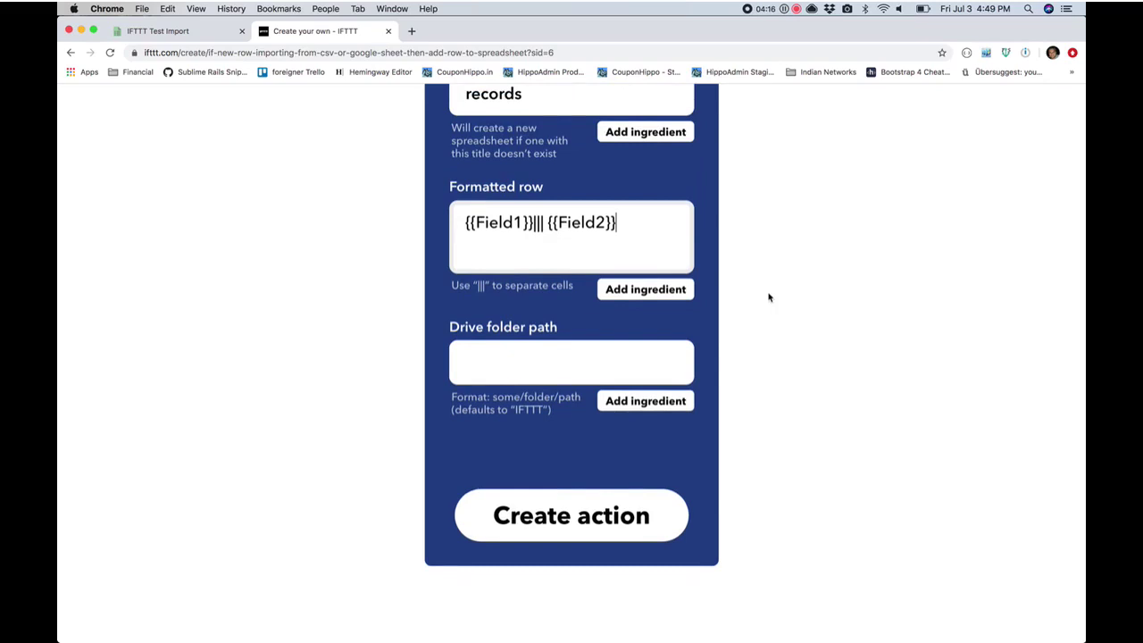
Save the add-row action, switch off Receive notifications, and finish the applet.
{"action": "left_click", "coordinate": [606, 523]}
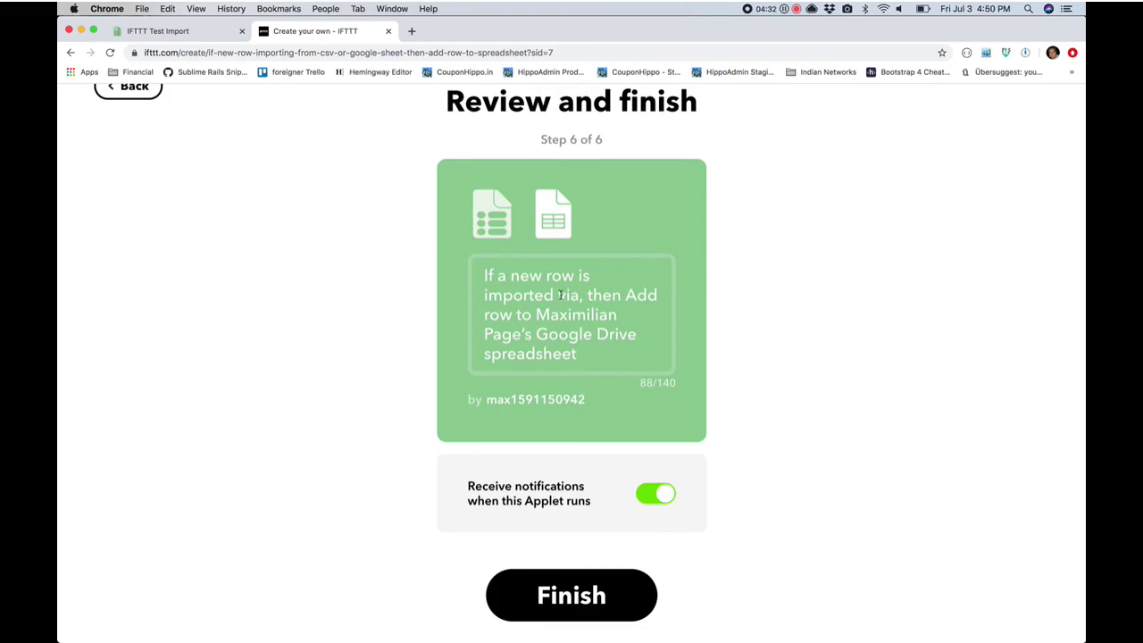
{"action": "left_click", "coordinate": [667, 493]}
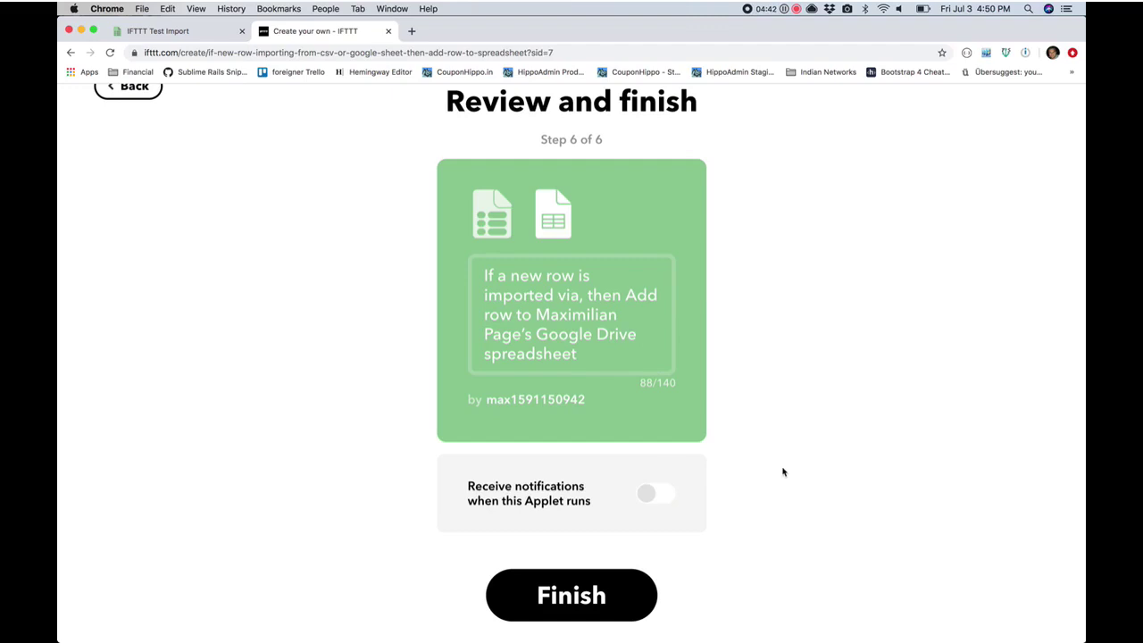
{"action": "left_click", "coordinate": [615, 577]}
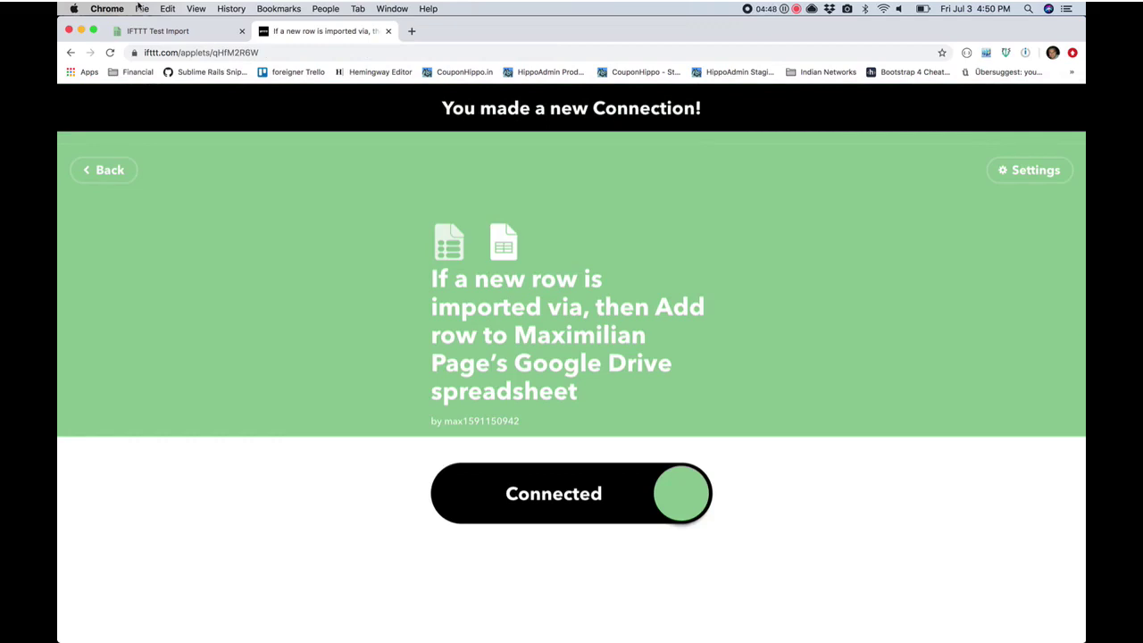
Drag ifttt_demo.csv from Finder onto EasyCSV's Drag & drop CSV area.
{"action": "left_click", "coordinate": [146, 30]}
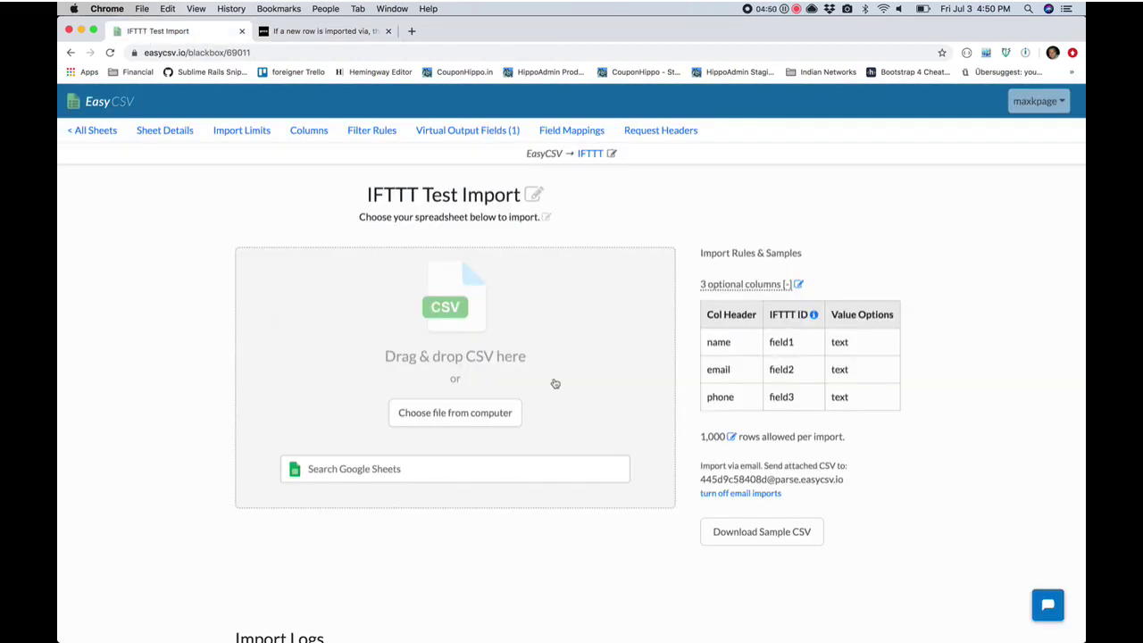
{"action": "key", "text": "super+Tab"}
{"action": "left_click_drag", "start_coordinate": [717, 258], "coordinate": [521, 306]}
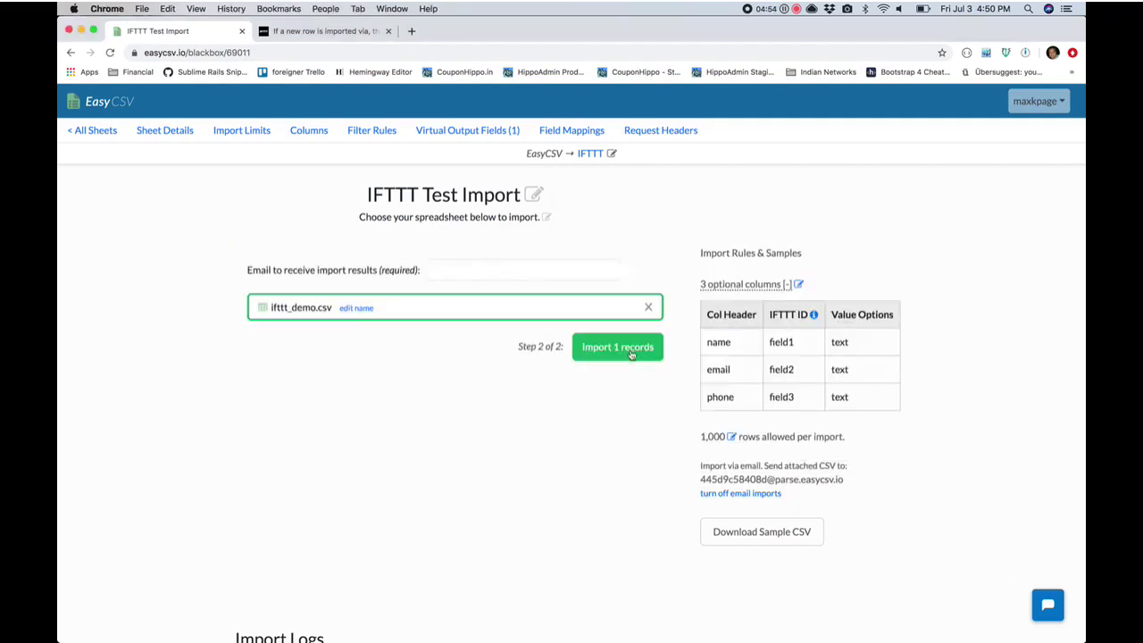